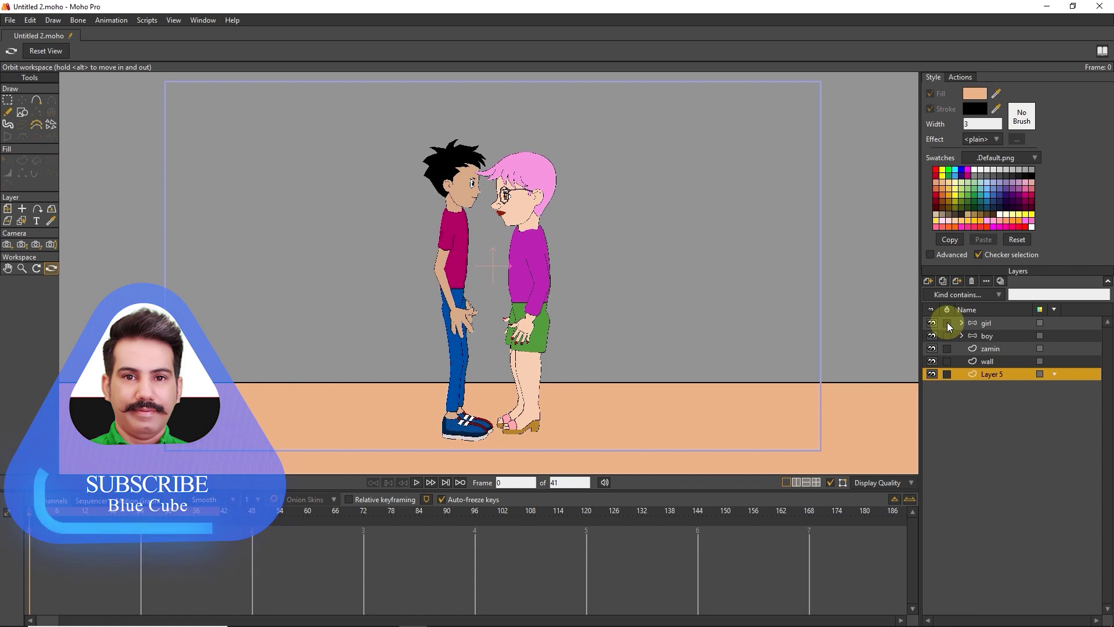
# Browse the girl, boy, zamin ground, wall and Layer 5 layers
pyautogui.press('g')
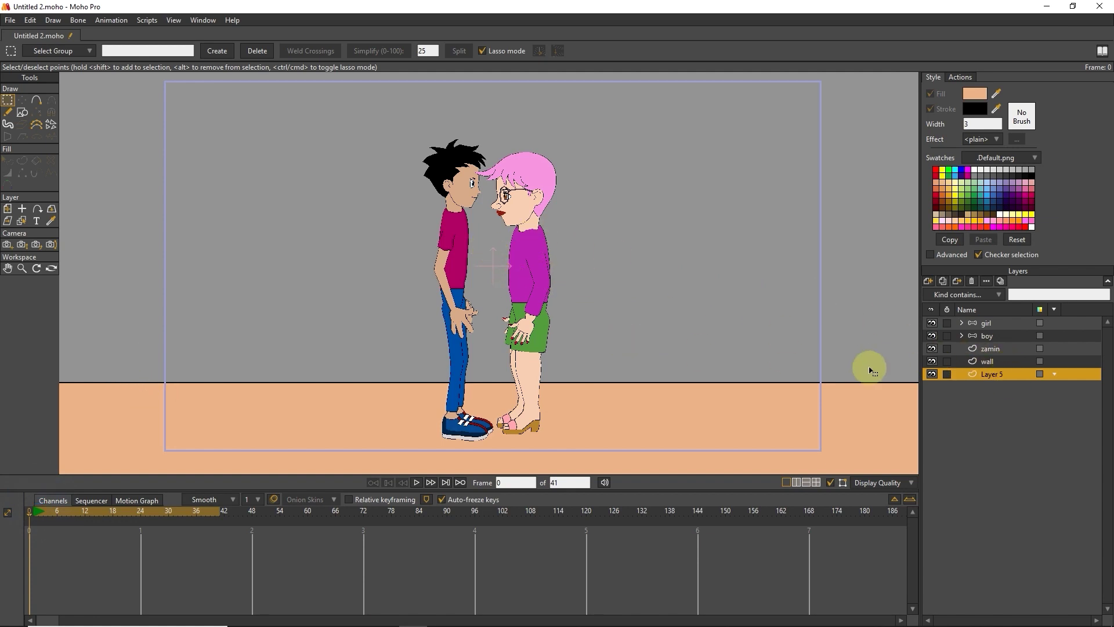
pyautogui.click(990, 322)
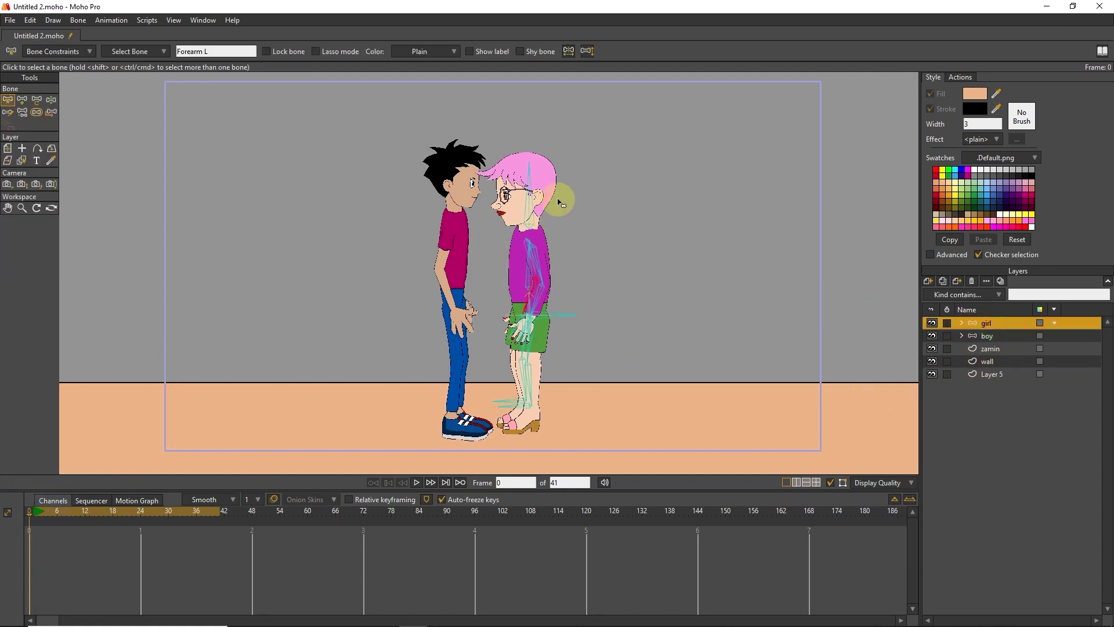
pyautogui.click(986, 335)
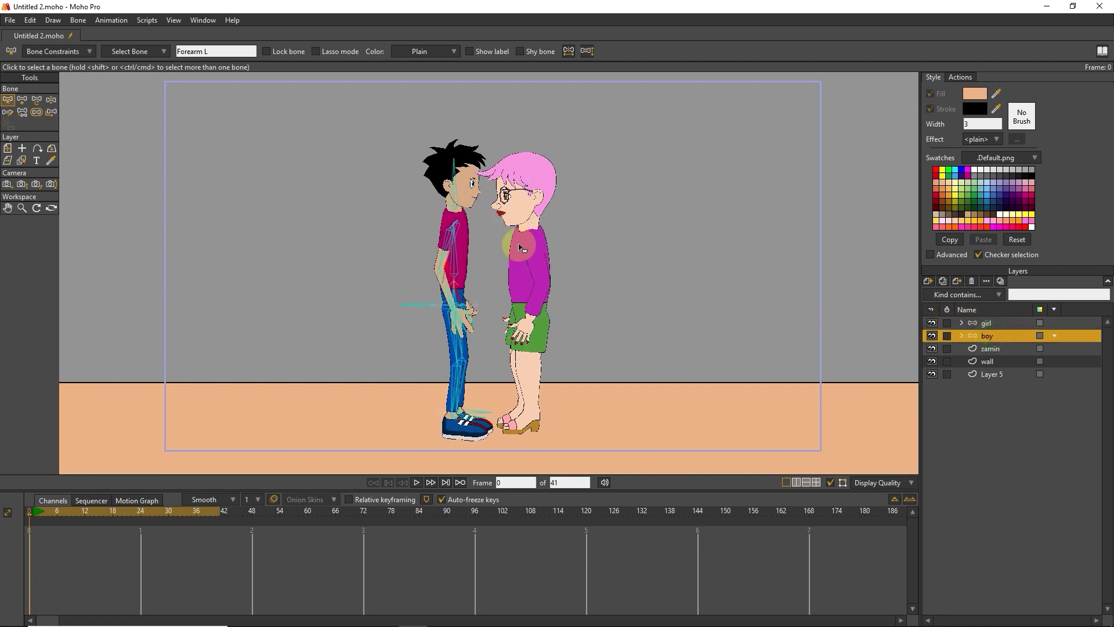
pyautogui.click(961, 336)
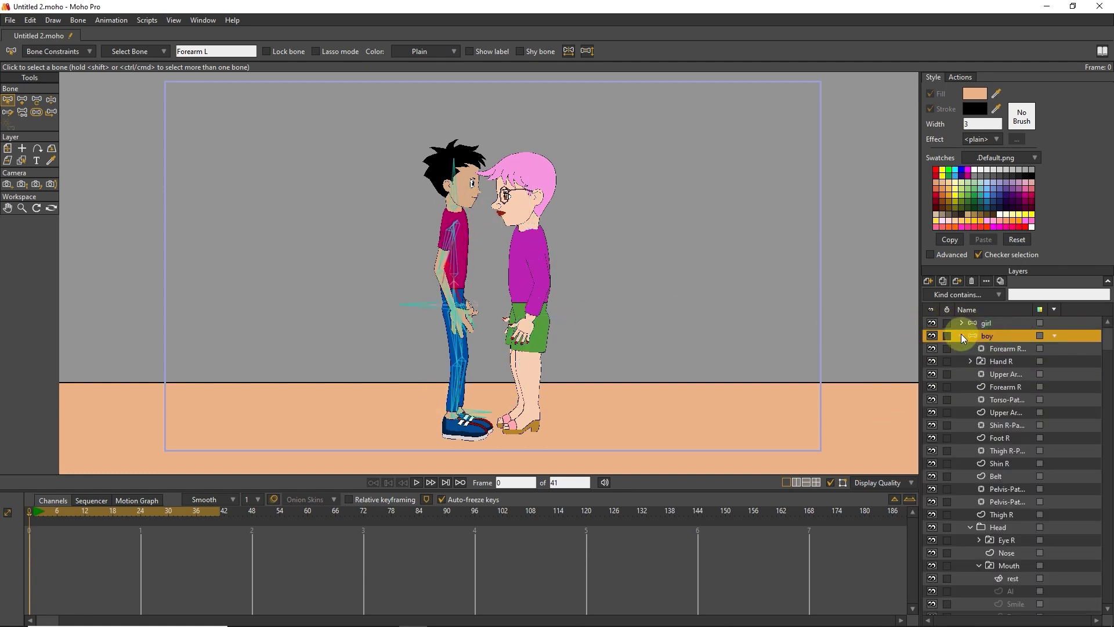
pyautogui.click(961, 334)
pyautogui.click(963, 321)
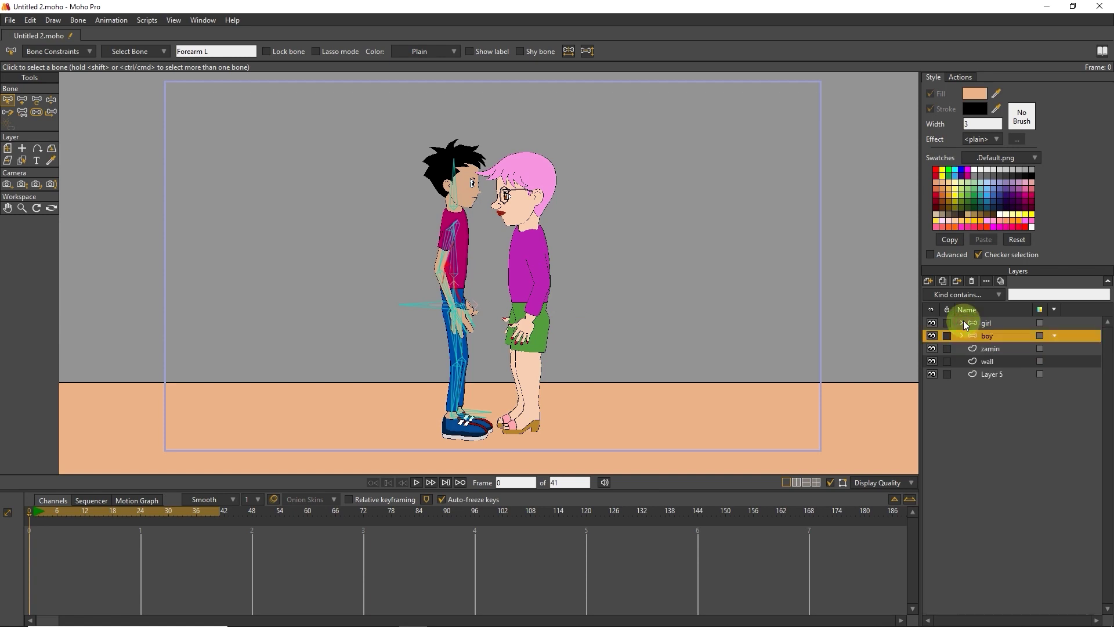
pyautogui.click(986, 348)
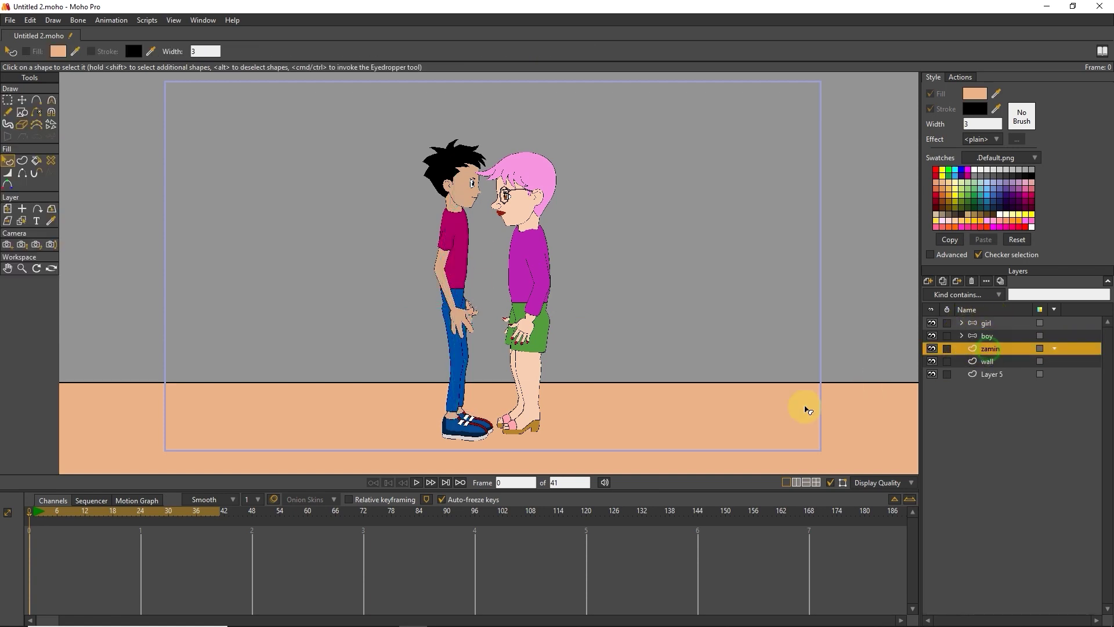
pyautogui.click(987, 361)
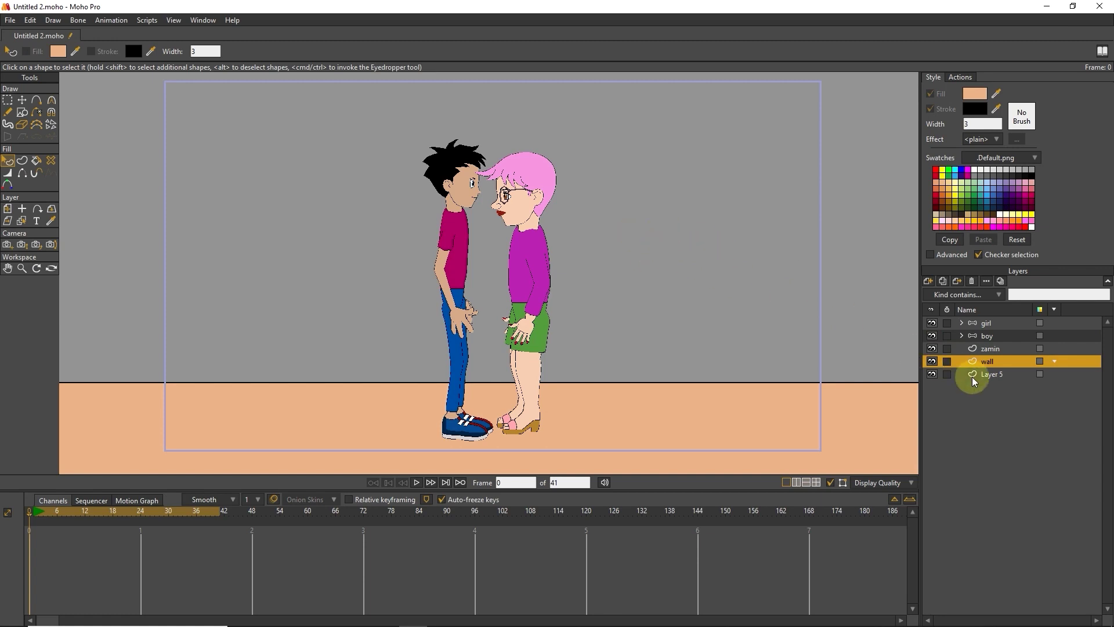
pyautogui.click(993, 375)
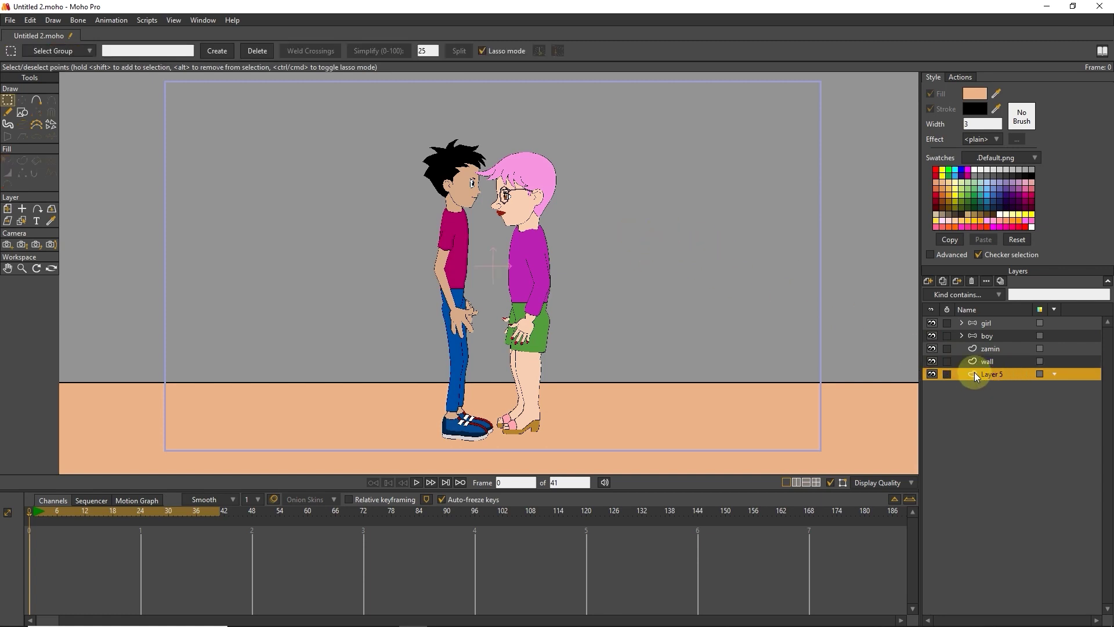
pyautogui.press('m')
pyautogui.scroll(1, 899, 361)
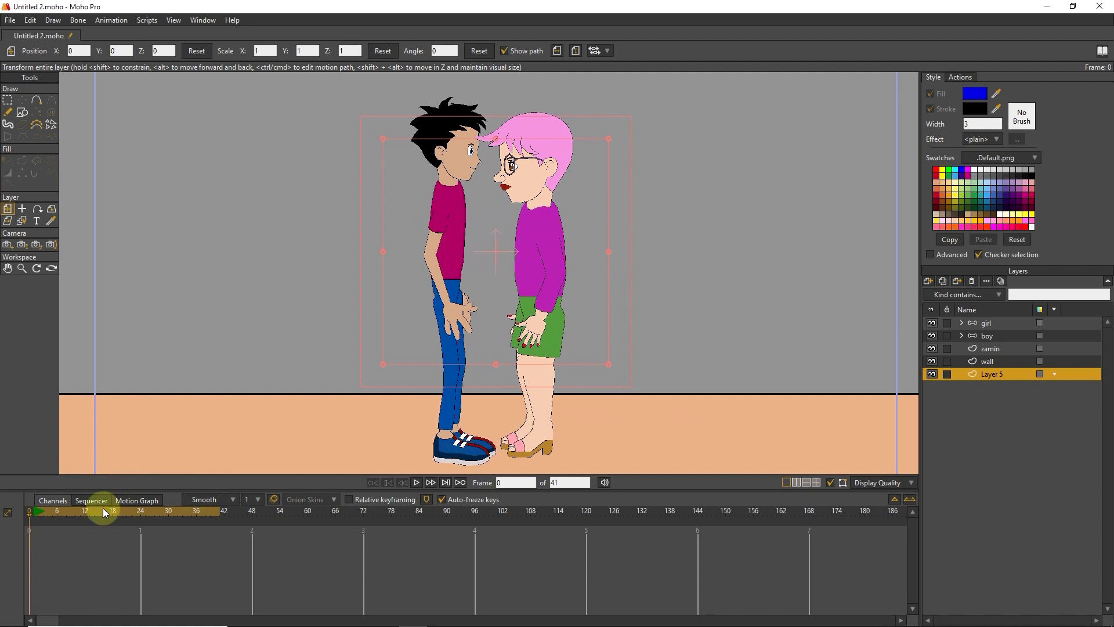
# At frame 12, lean the boy's torso and head toward the girl, reaching his arm around her
pyautogui.moveTo(47, 513); pyautogui.dragTo(83, 515)
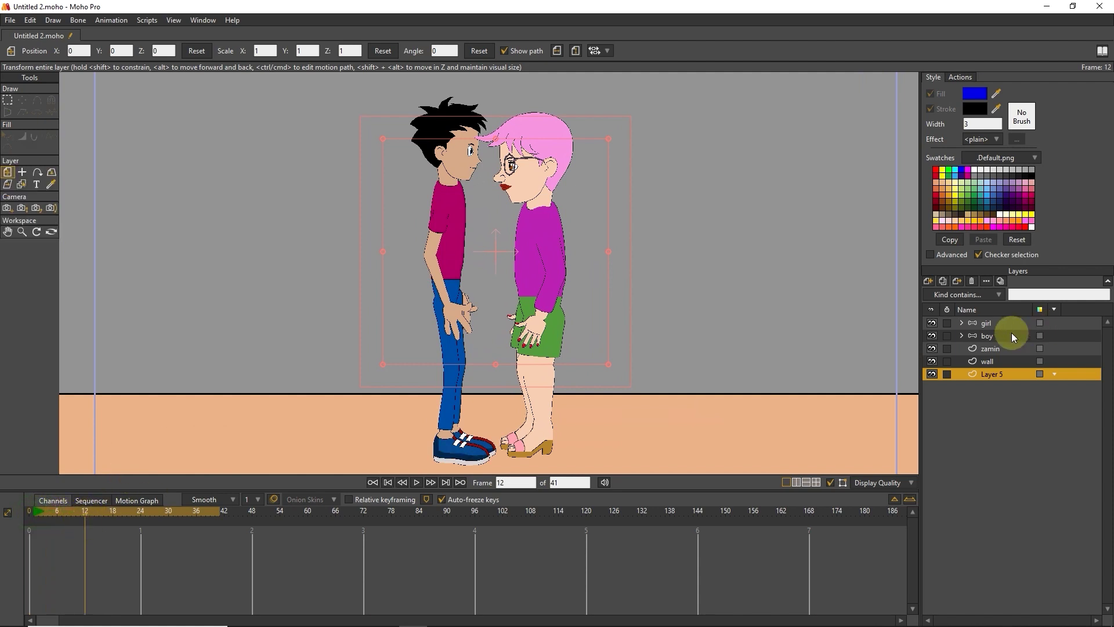
pyautogui.click(993, 335)
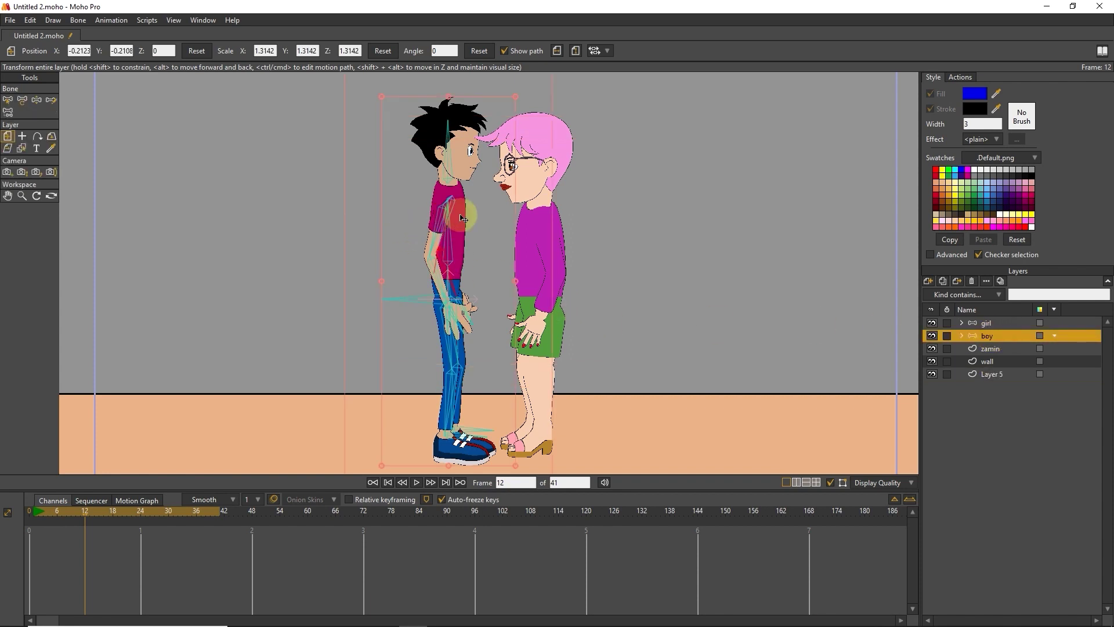
pyautogui.scroll(2, 461, 218)
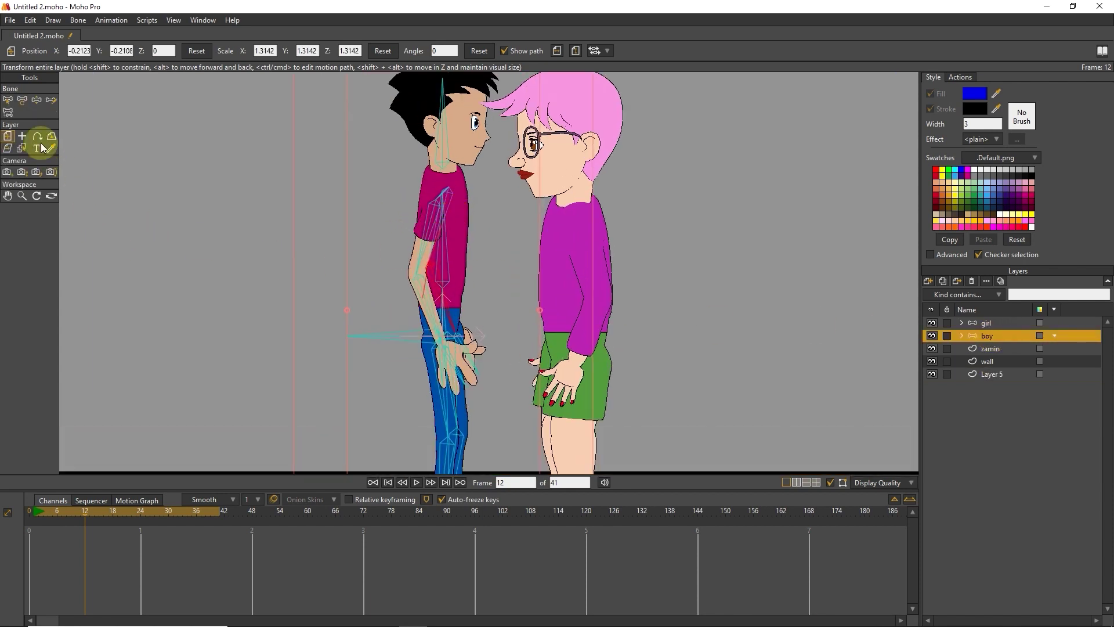
pyautogui.click(35, 102)
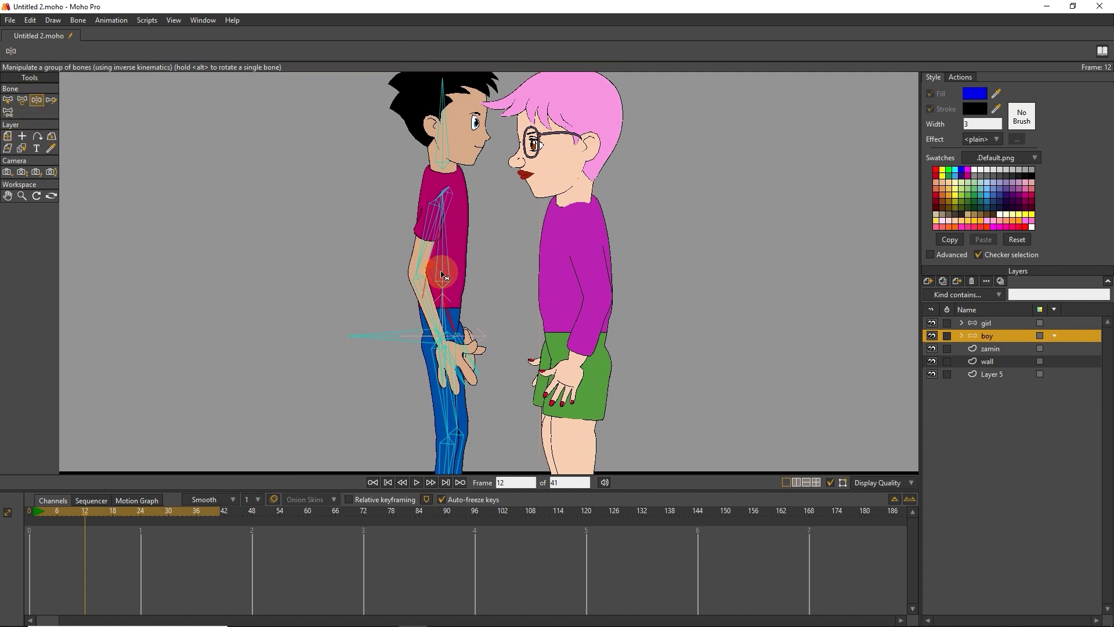
pyautogui.moveTo(447, 308); pyautogui.dragTo(456, 272)
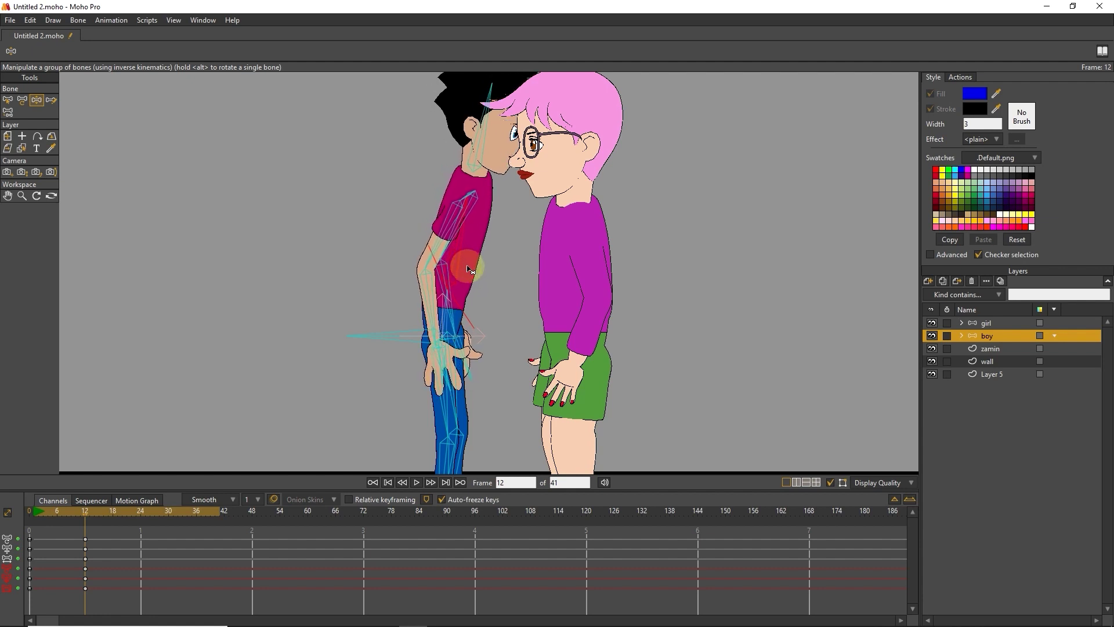
pyautogui.moveTo(456, 273); pyautogui.dragTo(560, 231)
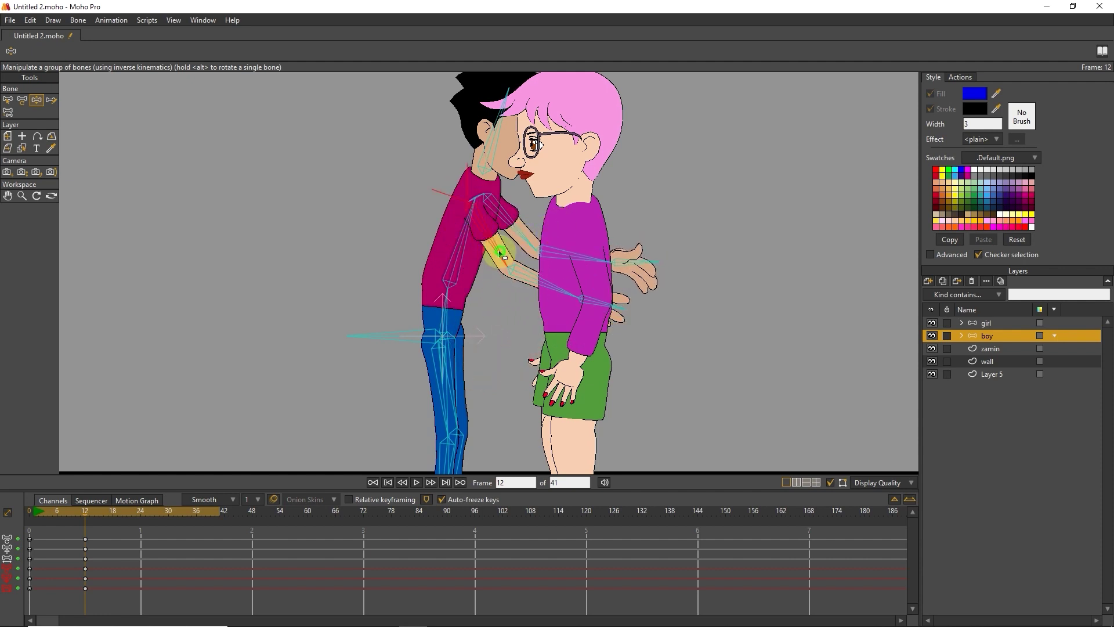
pyautogui.moveTo(498, 249); pyautogui.dragTo(505, 255)
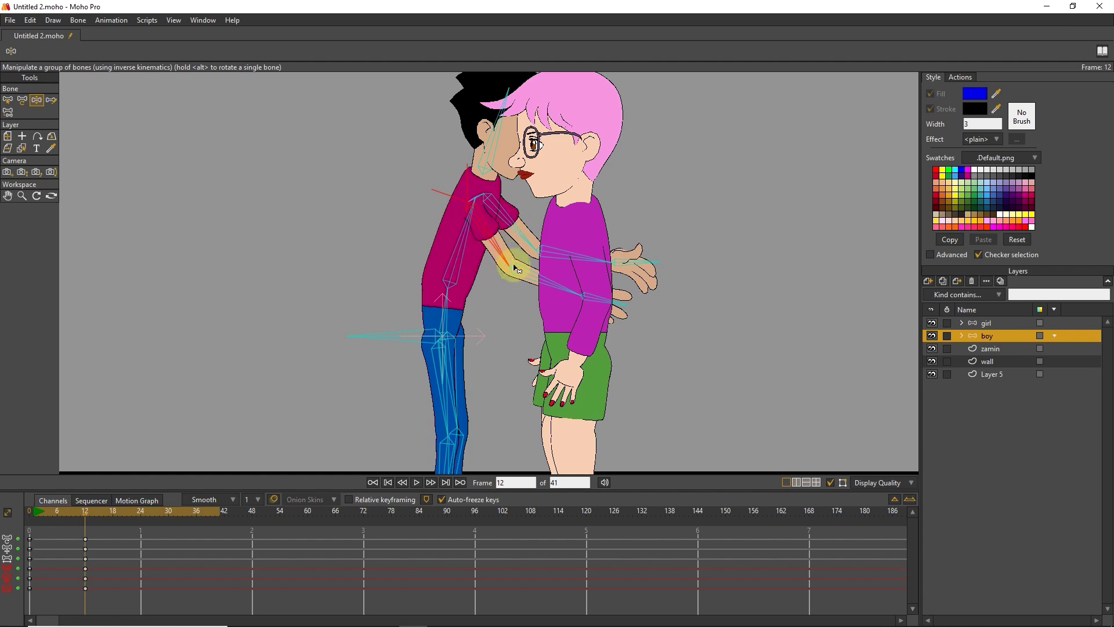
pyautogui.click(606, 302)
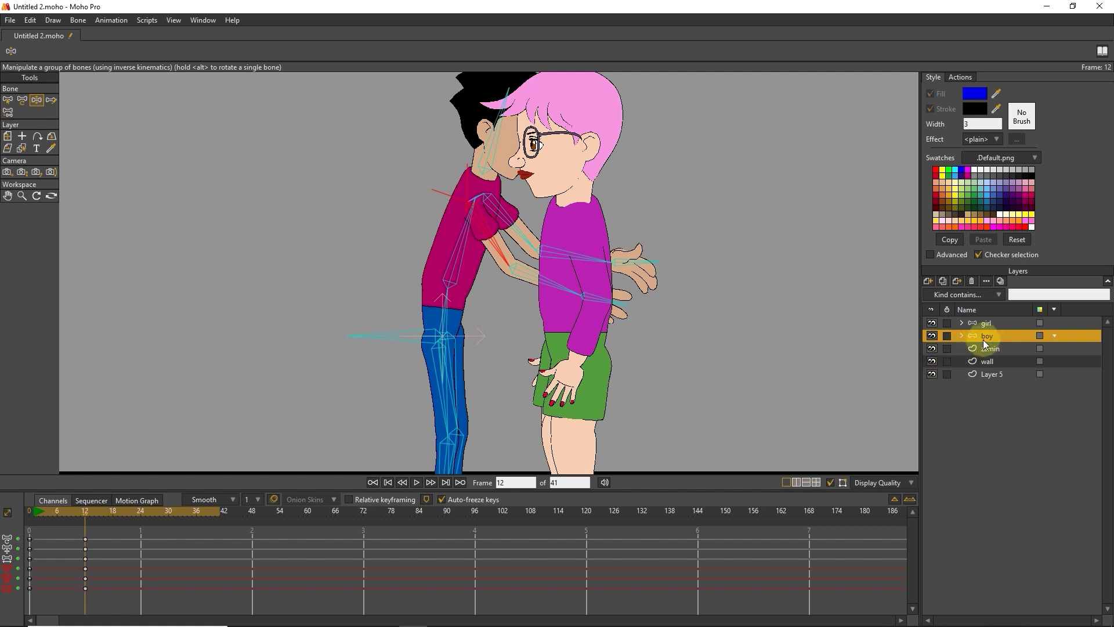
# Duplicate the boy as boy 2, move it above the girl, and expand its parts
pyautogui.click(956, 282)
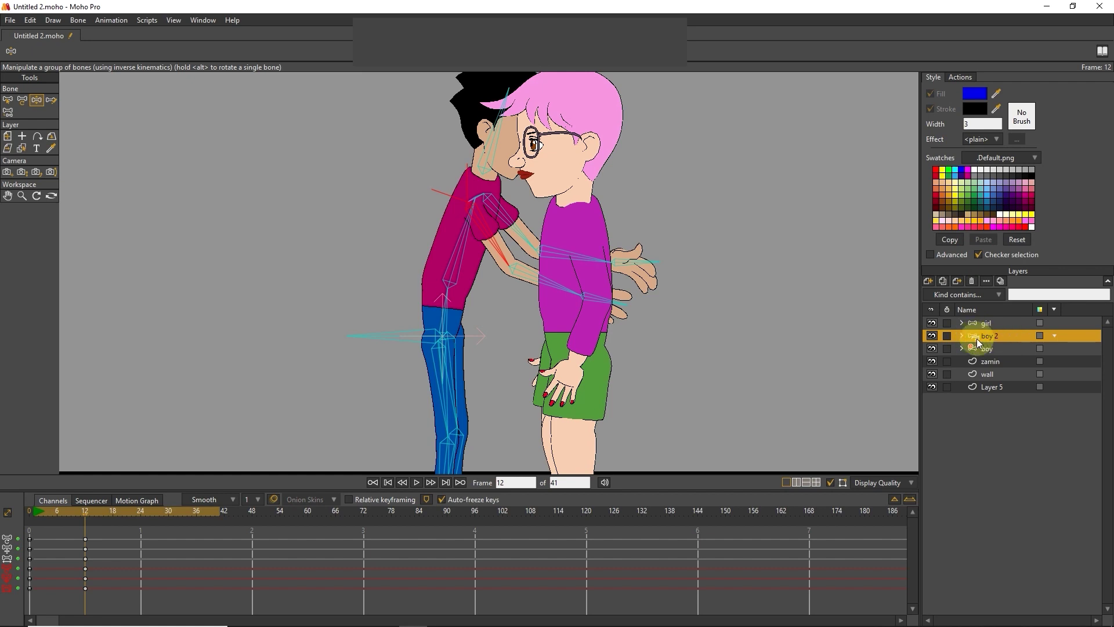
pyautogui.moveTo(988, 337); pyautogui.dragTo(973, 324)
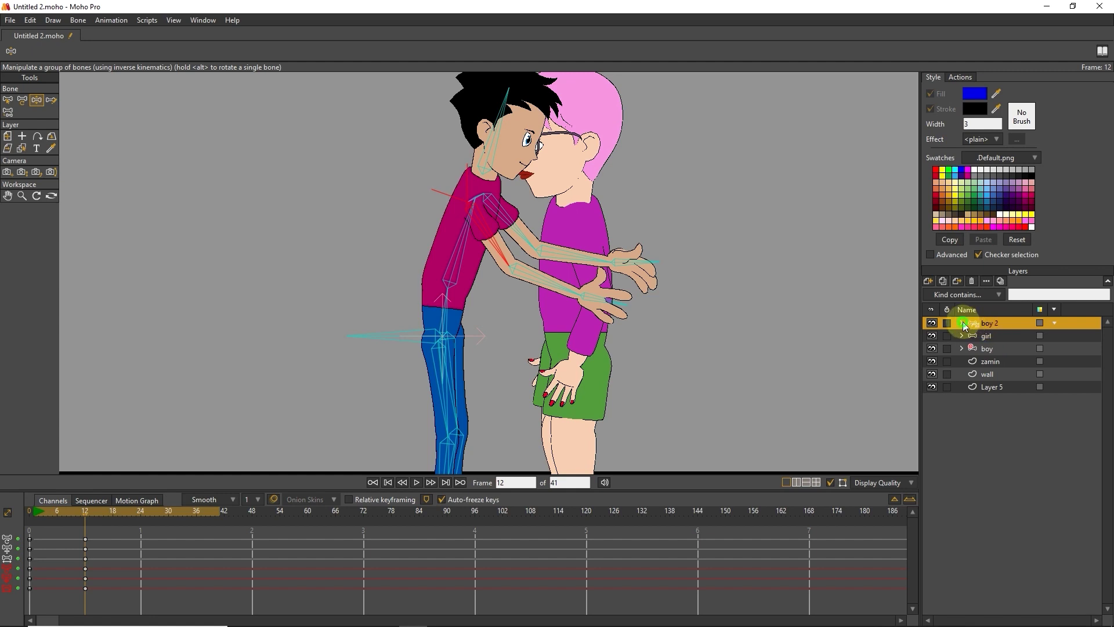
pyautogui.click(962, 323)
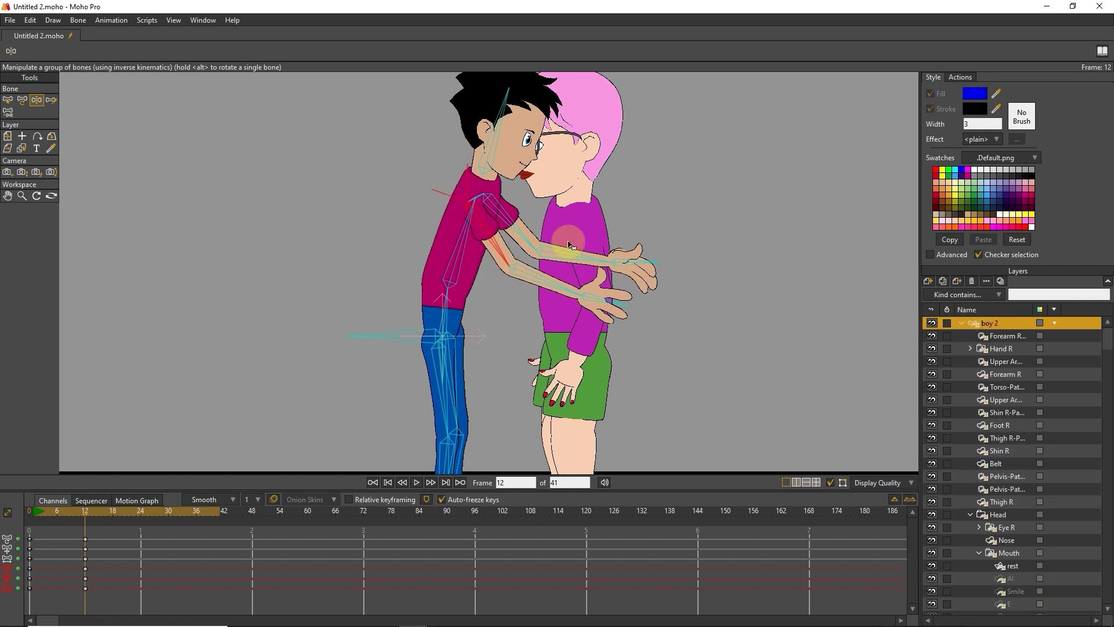
pyautogui.scroll(-1, 977, 520)
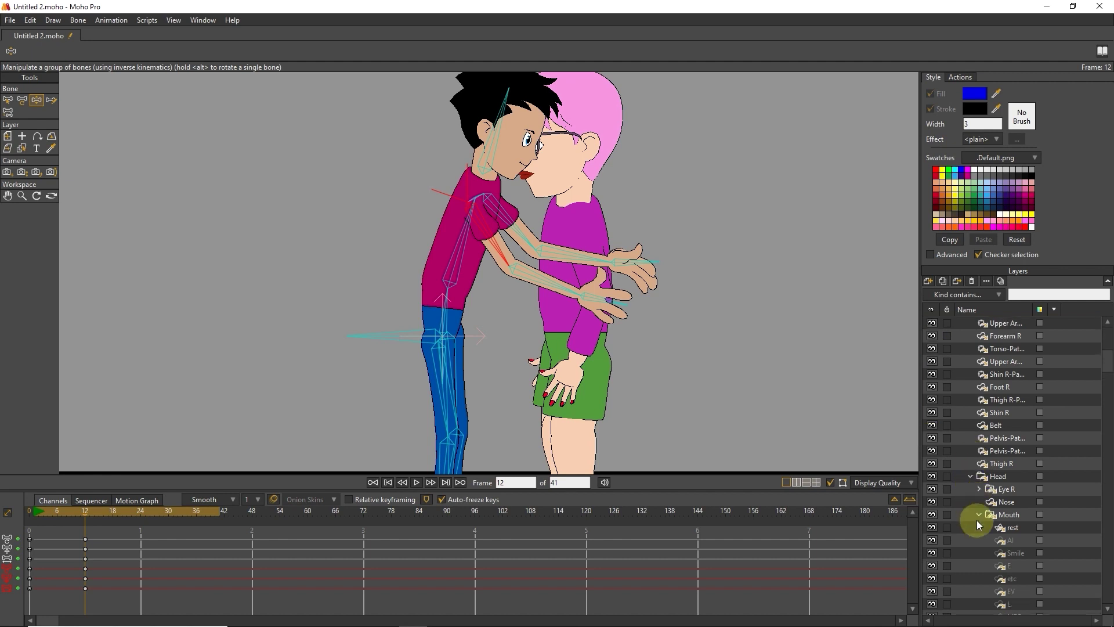
pyautogui.scroll(-1, 977, 519)
pyautogui.scroll(-2, 986, 522)
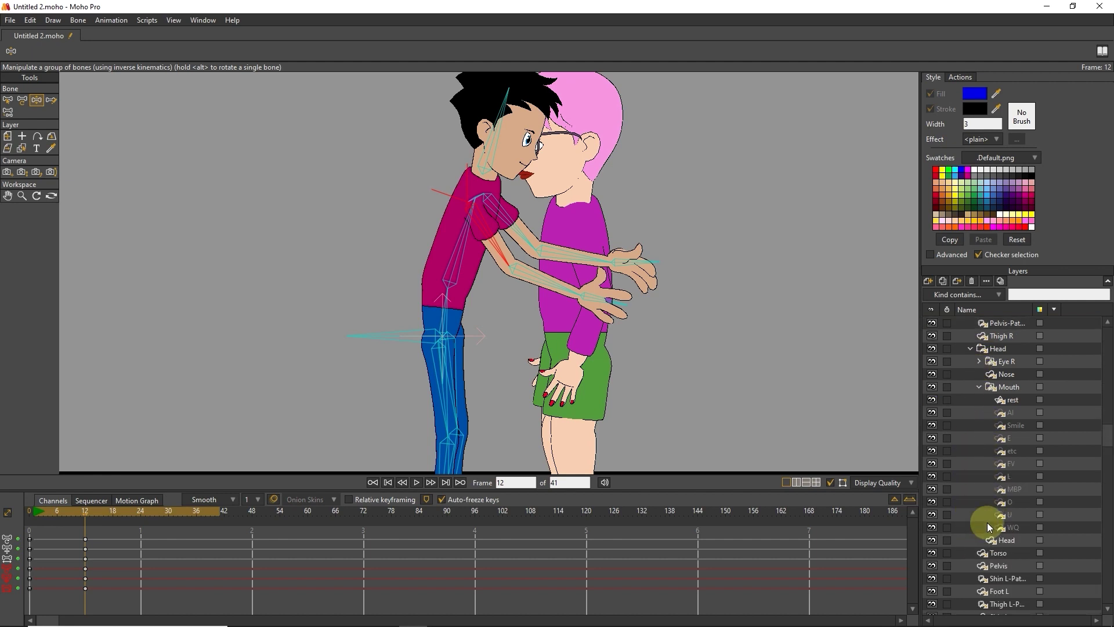
pyautogui.click(21, 149)
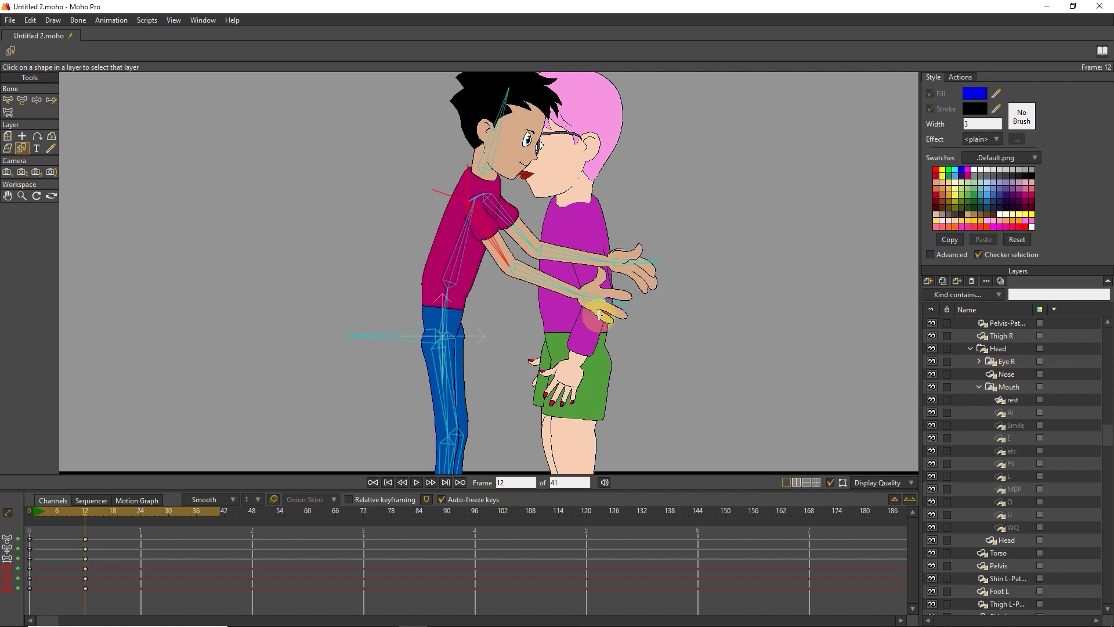
# Select boy 2's forearm and upper-arm layers and toggle the upper-arm and torso patch visibility
pyautogui.click(558, 254)
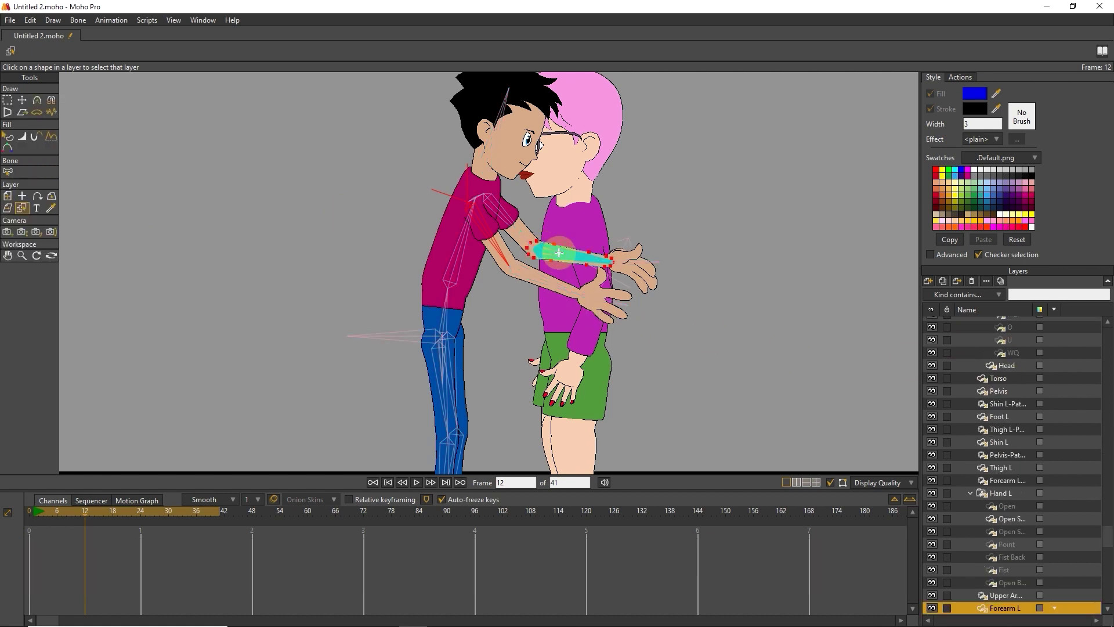
pyautogui.scroll(-2, 1036, 589)
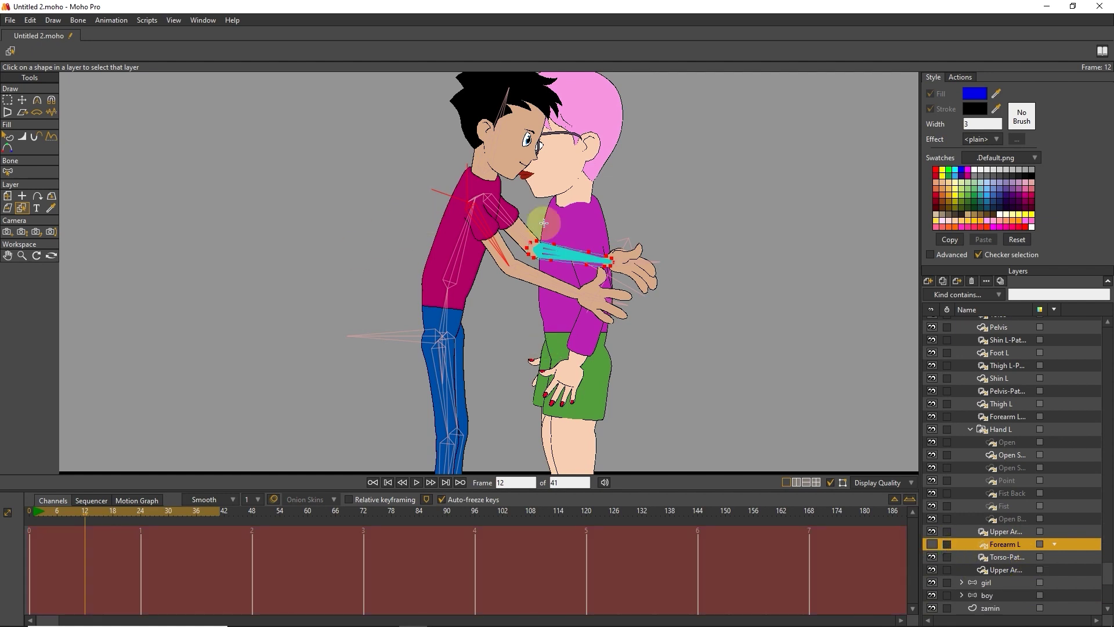
pyautogui.click(521, 230)
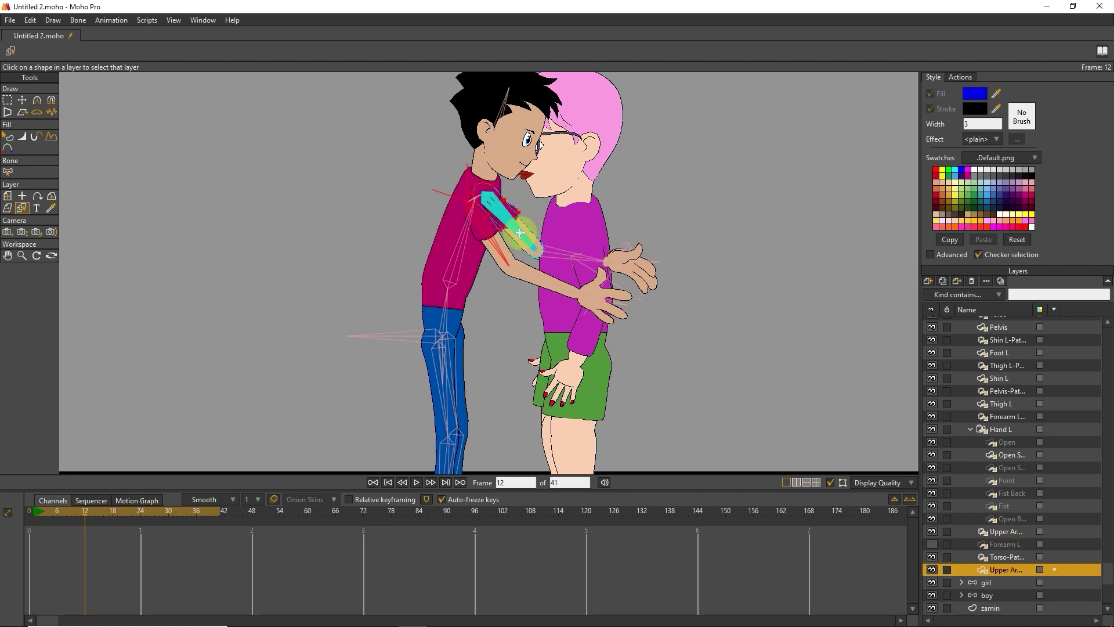
pyautogui.click(930, 555)
pyautogui.click(931, 531)
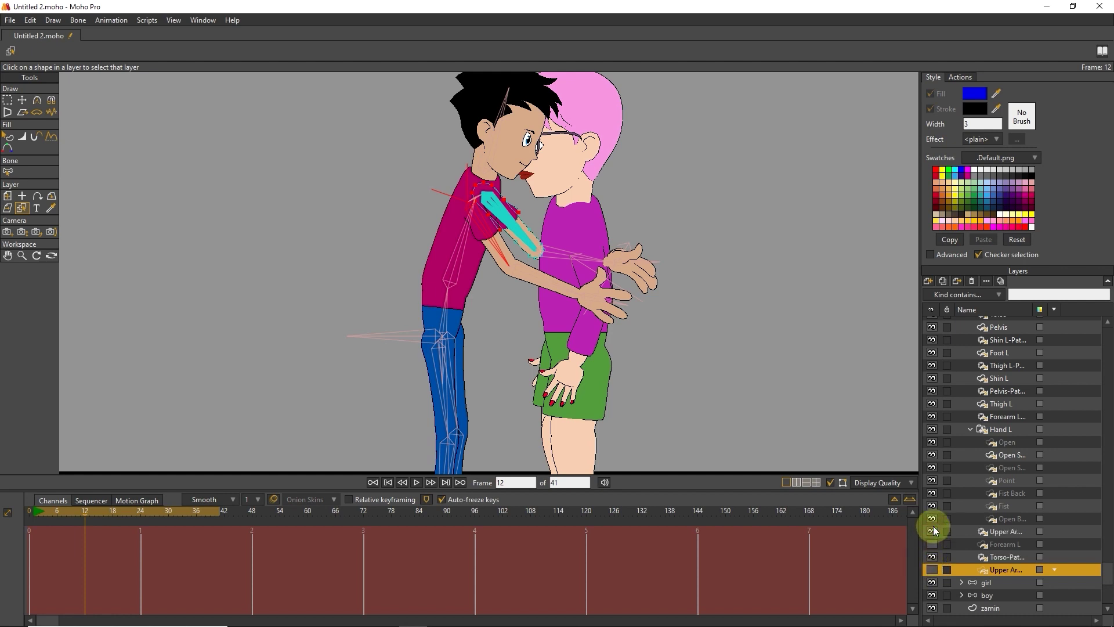
pyautogui.click(932, 531)
pyautogui.scroll(3, 606, 261)
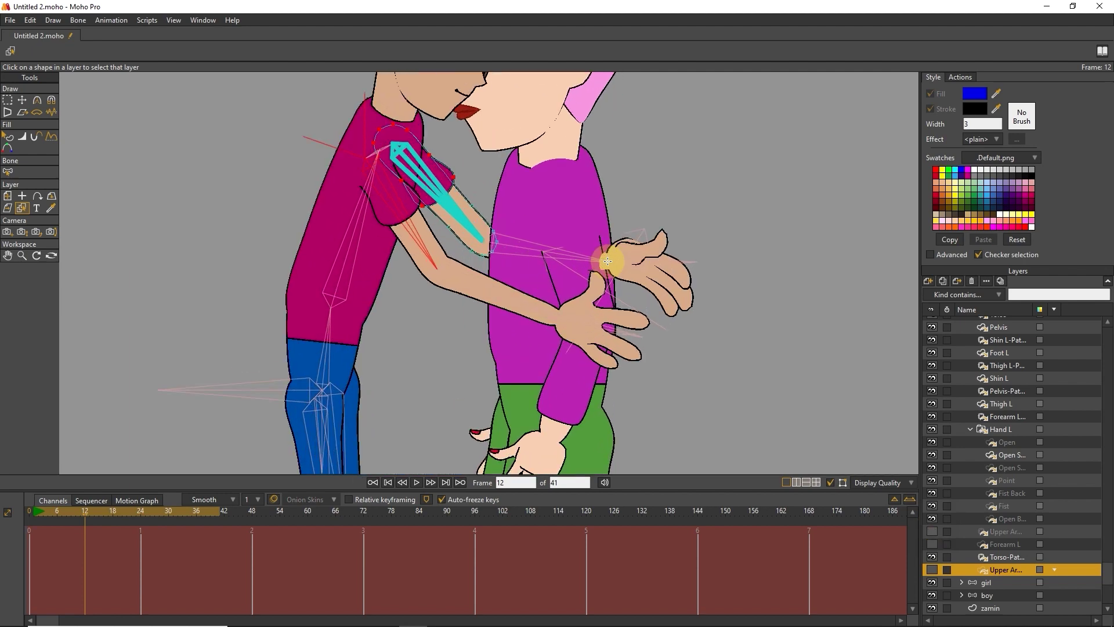
pyautogui.scroll(1, 607, 261)
pyautogui.click(601, 261)
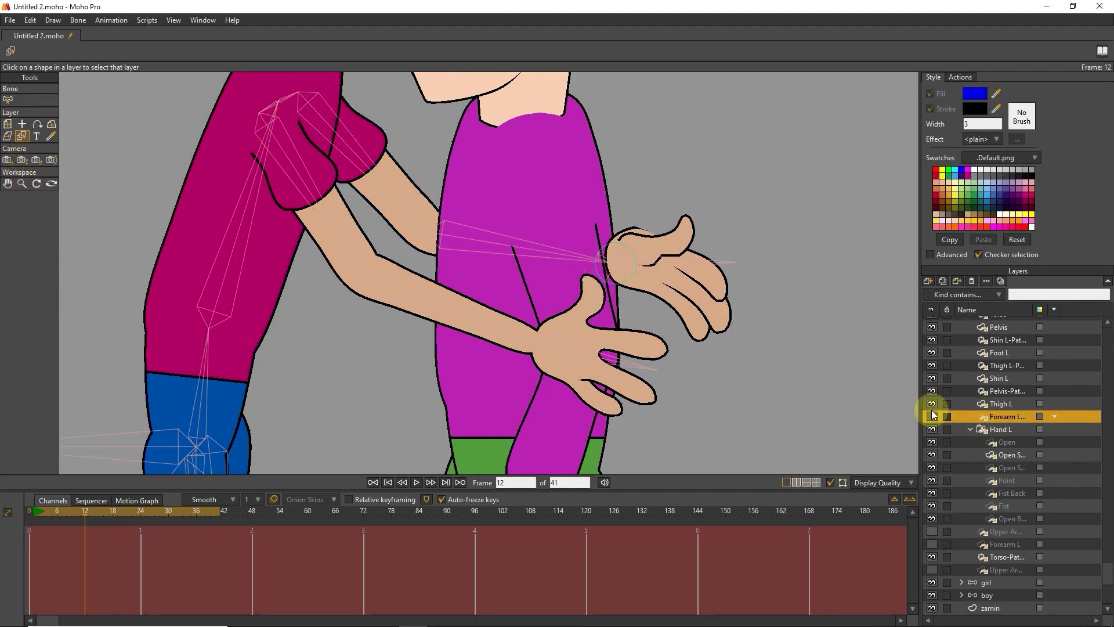
# Review the nearby frames, then hide the open-hand drawing under Hand L
pyautogui.moveTo(81, 512)
pyautogui.mouseDown()
pyautogui.moveTo(53, 511)
pyautogui.moveTo(84, 508)
pyautogui.mouseUp()
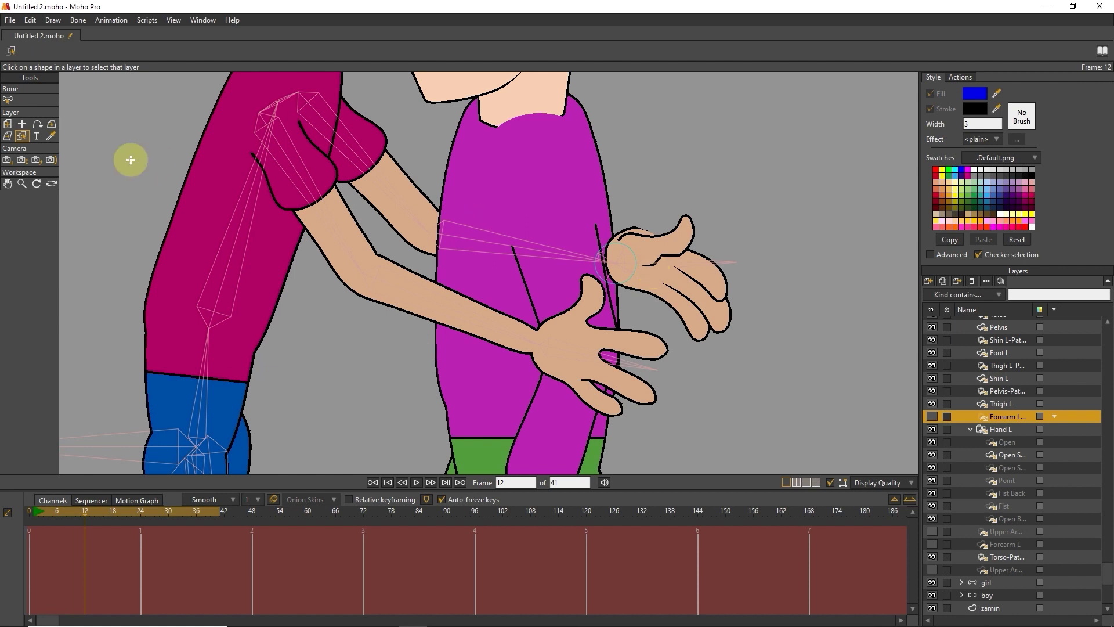
pyautogui.click(725, 289)
pyautogui.click(931, 453)
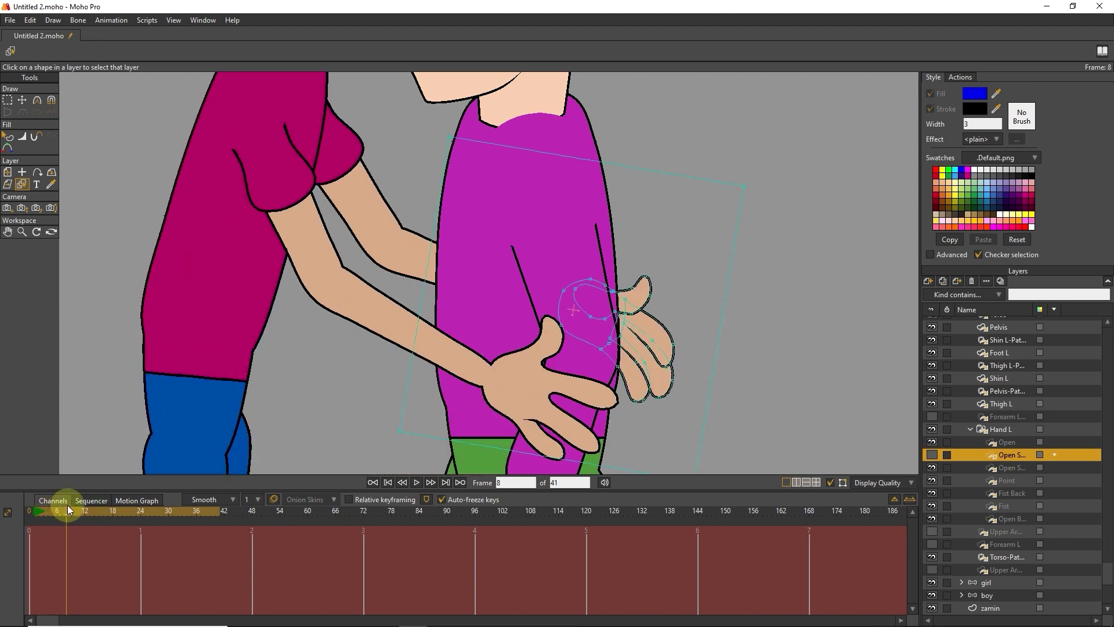
# Around frame 10, hide the Head and Nose drawings
pyautogui.moveTo(86, 514)
pyautogui.mouseDown()
pyautogui.moveTo(49, 504)
pyautogui.moveTo(76, 504)
pyautogui.mouseUp()
pyautogui.scroll(-3, 473, 286)
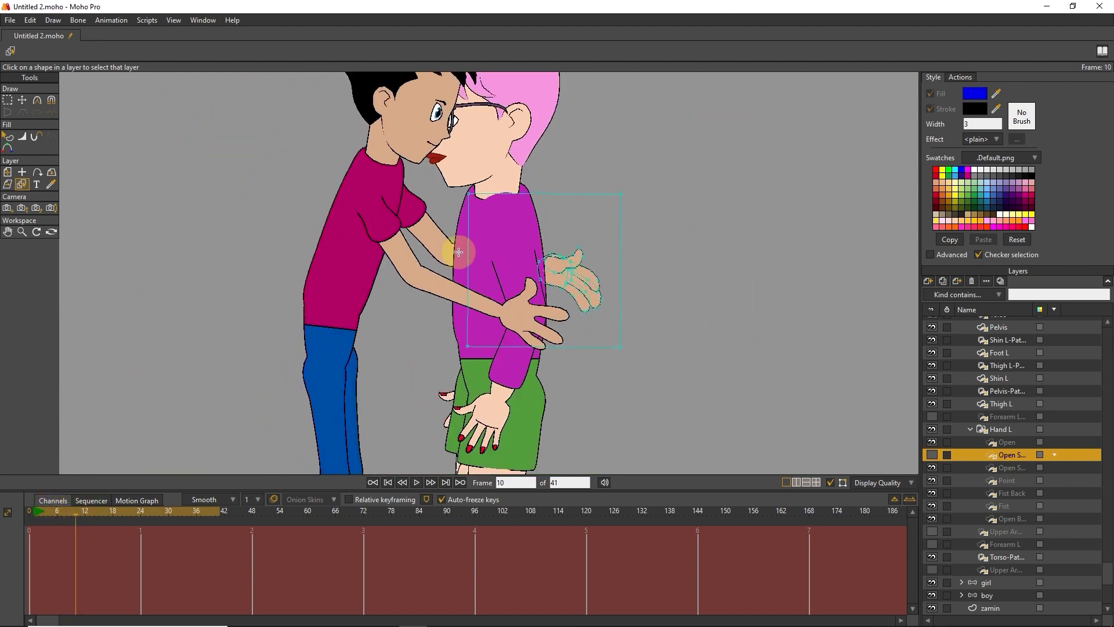
pyautogui.scroll(-1, 461, 199)
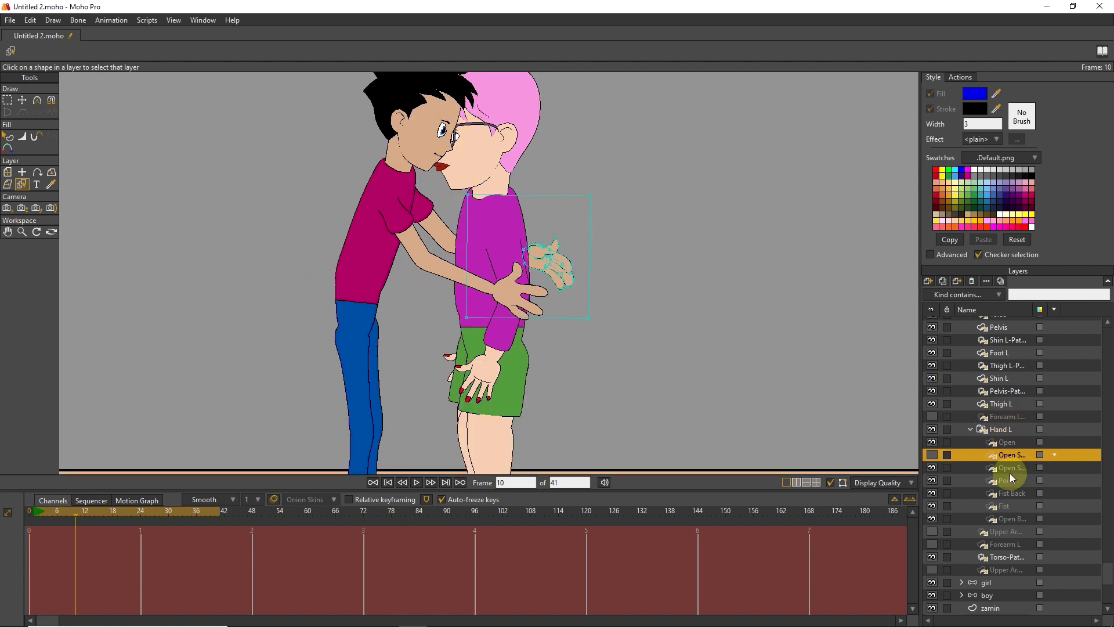
pyautogui.scroll(2, 1010, 472)
pyautogui.scroll(2, 1003, 436)
pyautogui.click(932, 443)
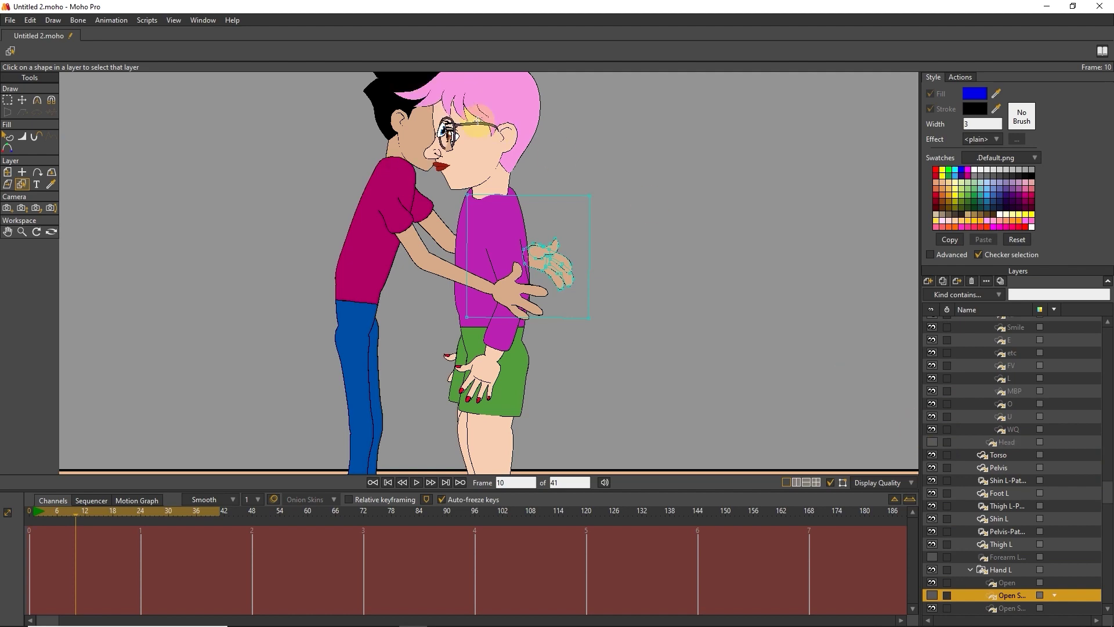
pyautogui.scroll(2, 440, 134)
pyautogui.scroll(1, 440, 135)
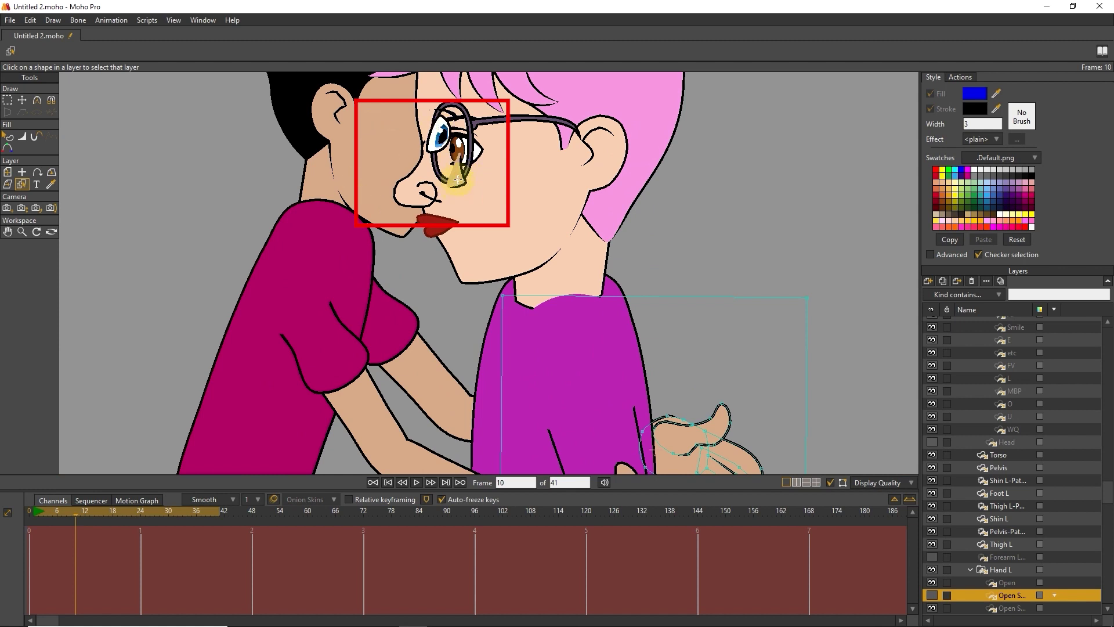
pyautogui.click(457, 178)
pyautogui.click(932, 323)
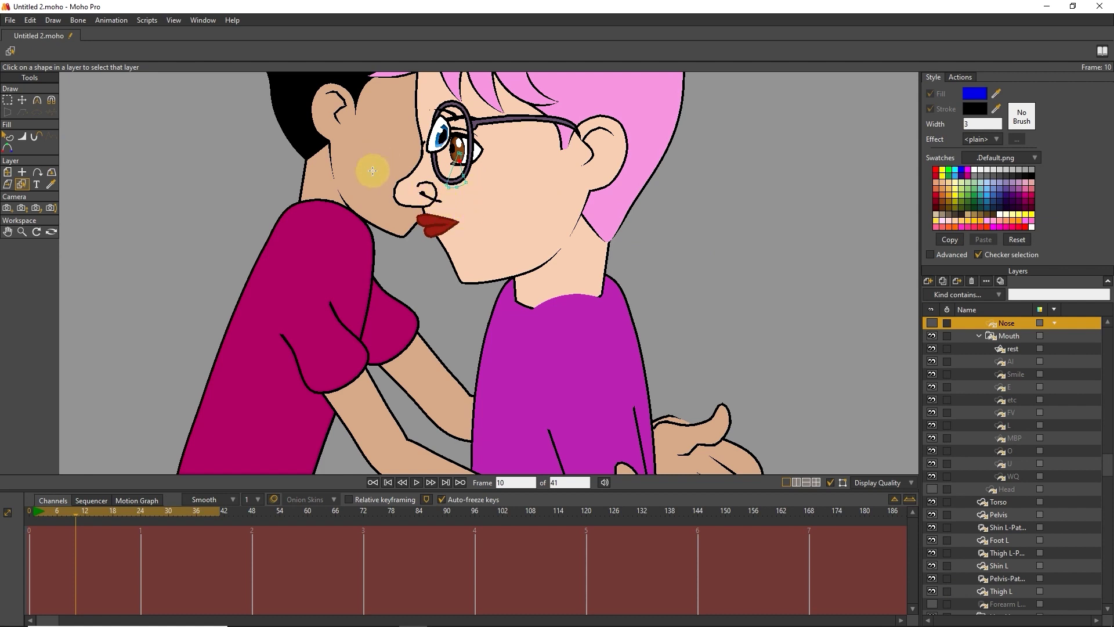
# Select rest and Open, collapse boy 2, then return to frame 12 with the girl selected
pyautogui.click(932, 349)
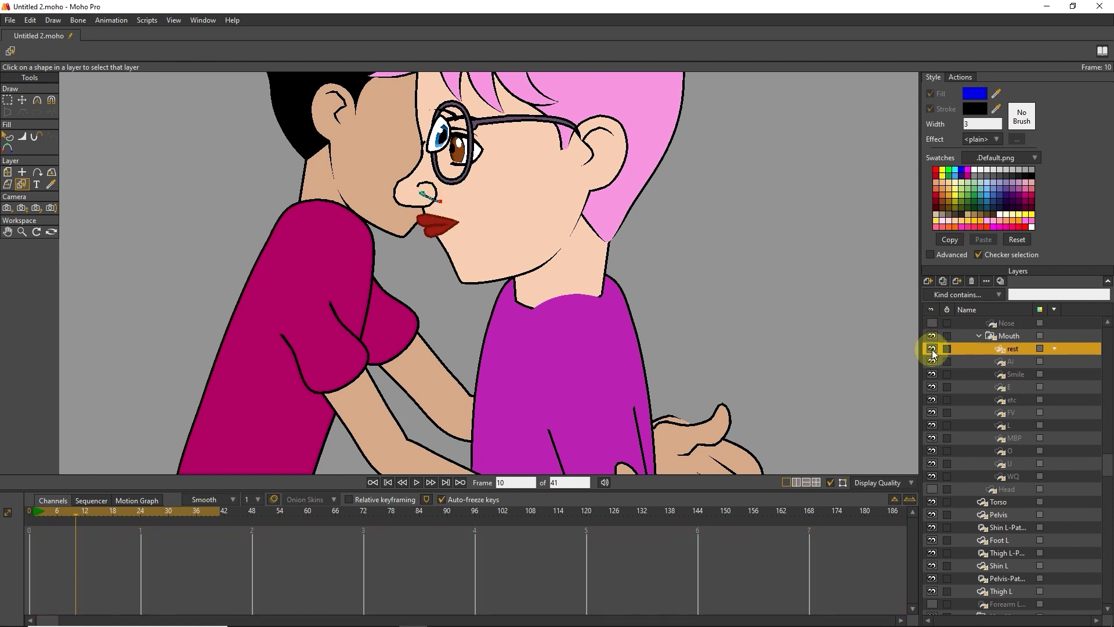
pyautogui.click(438, 135)
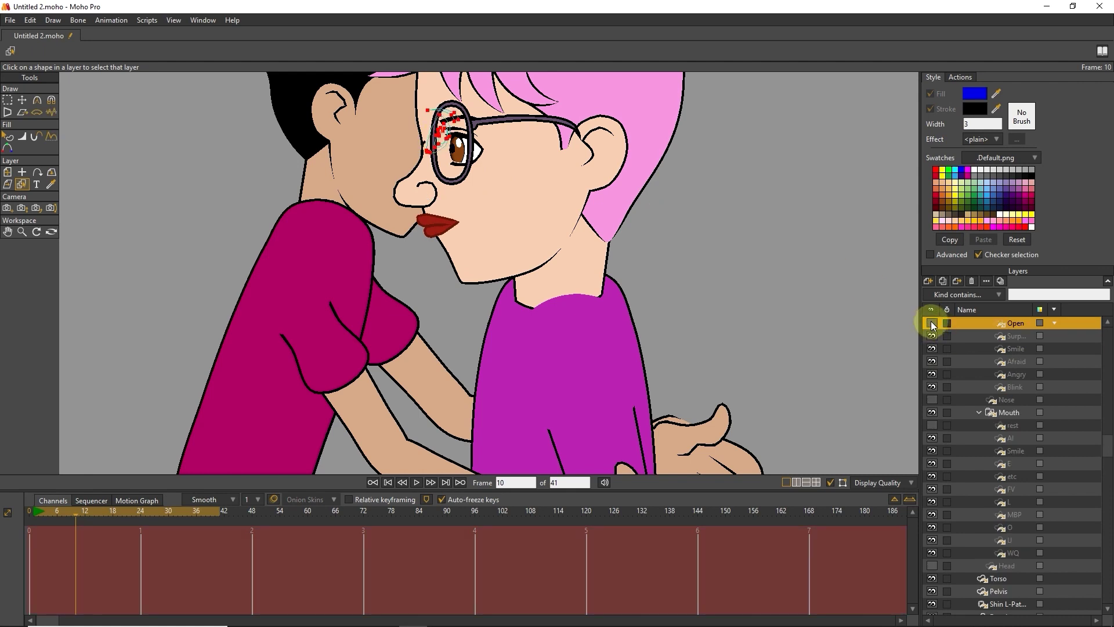
pyautogui.scroll(-5, 374, 92)
pyautogui.scroll(2, 439, 396)
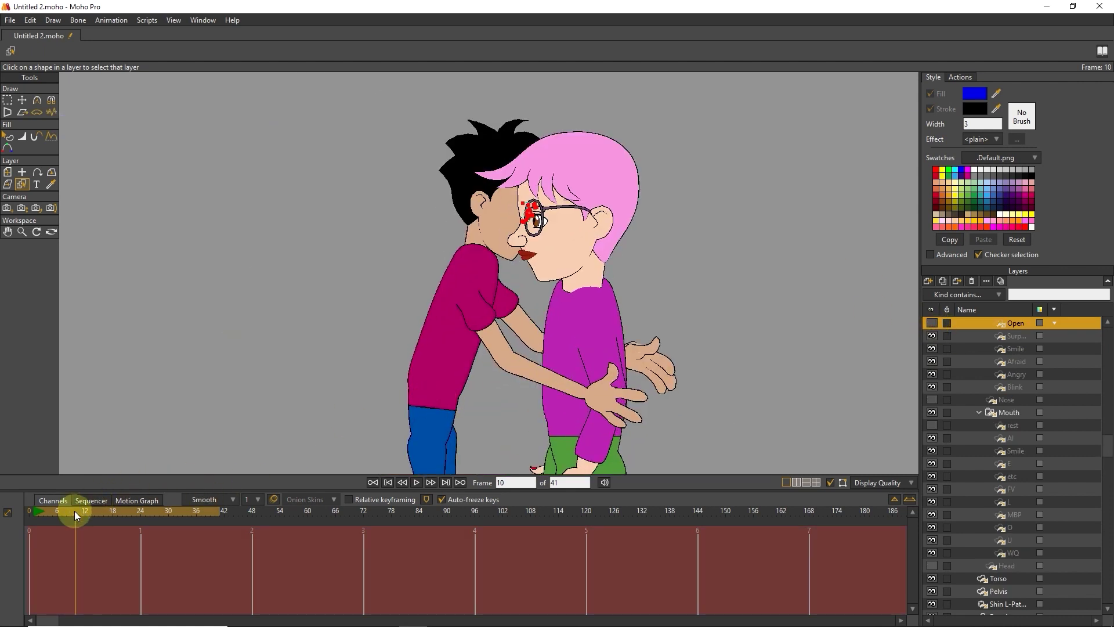
pyautogui.moveTo(74, 511); pyautogui.dragTo(54, 513)
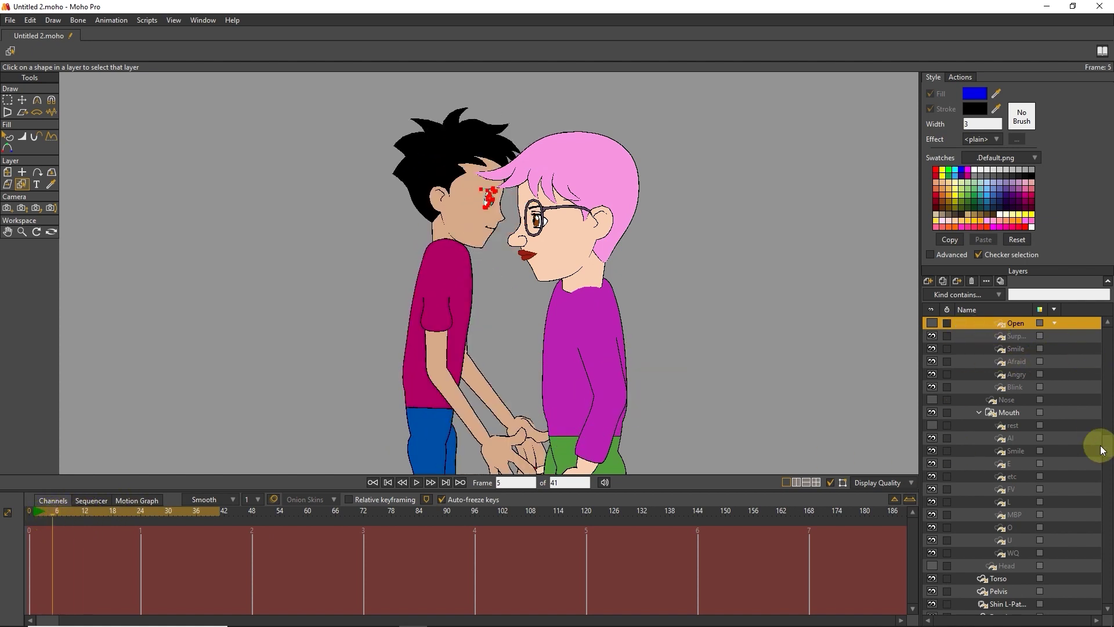
pyautogui.moveTo(1110, 452); pyautogui.dragTo(1103, 308)
pyautogui.click(962, 325)
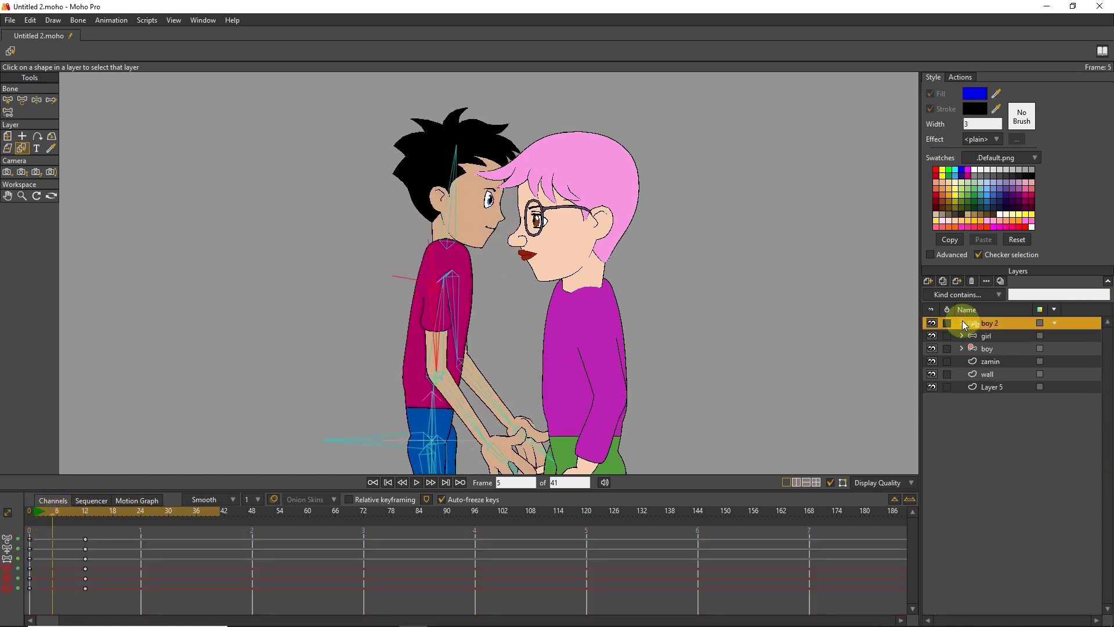
pyautogui.click(976, 386)
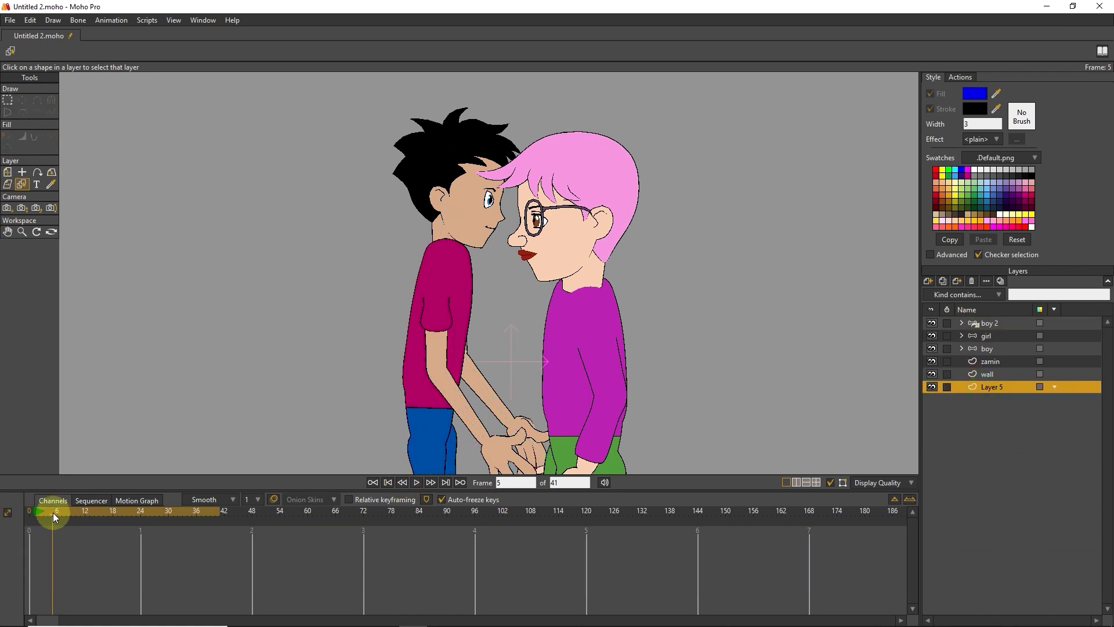
pyautogui.moveTo(53, 513); pyautogui.dragTo(81, 513)
pyautogui.click(983, 337)
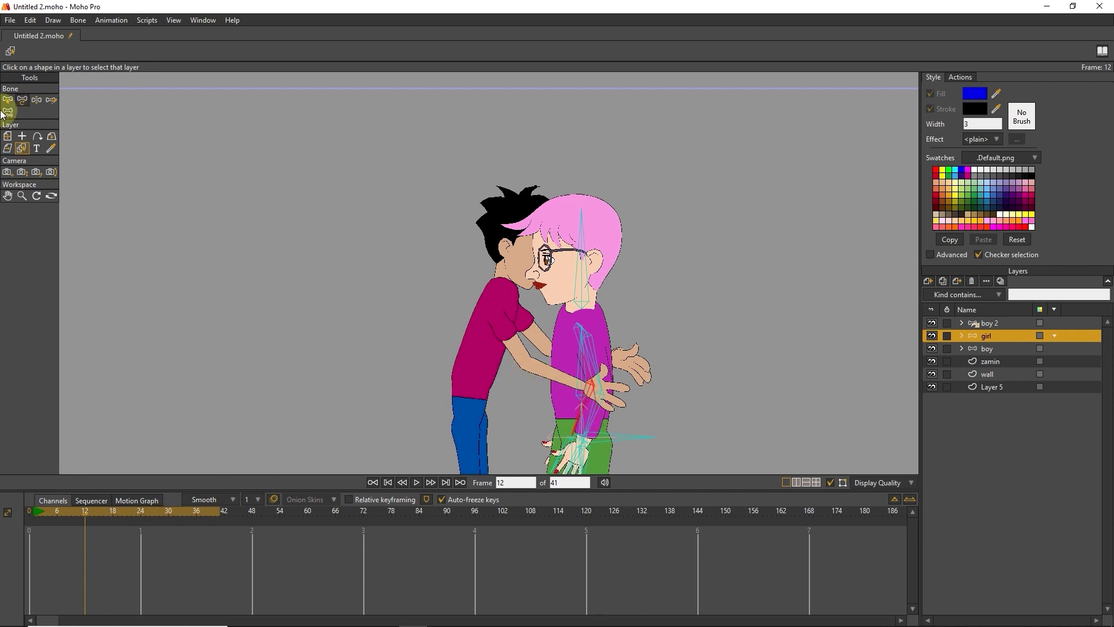
# At frame 12, lean the girl toward the boy and wrap both her arms around his back
pyautogui.click(36, 99)
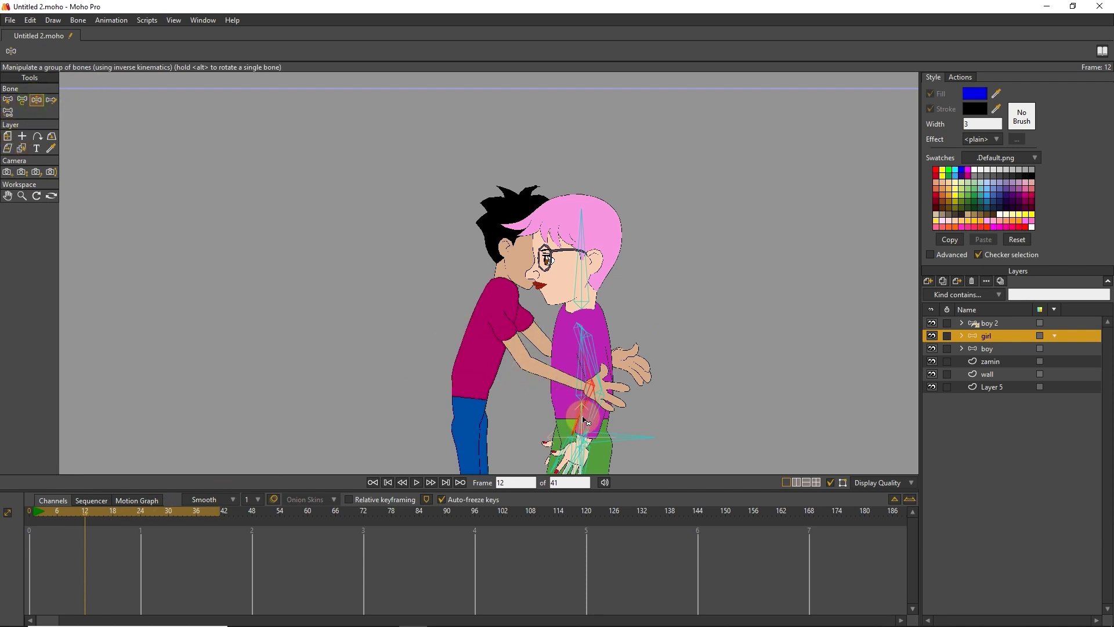
pyautogui.click(543, 397)
pyautogui.scroll(1, 544, 376)
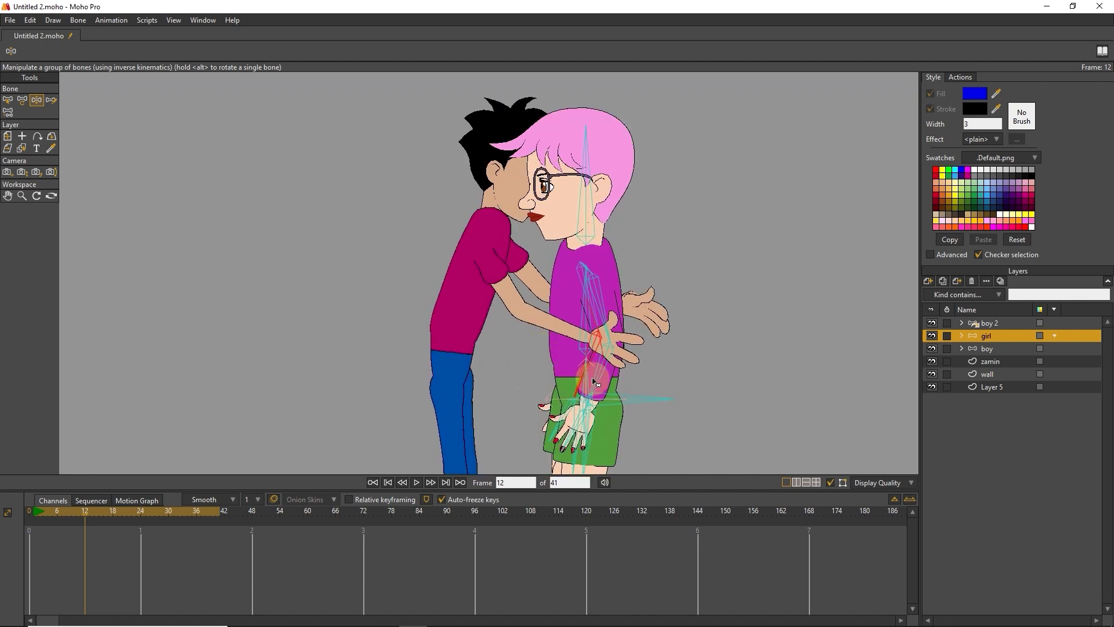
pyautogui.moveTo(588, 384); pyautogui.dragTo(589, 384)
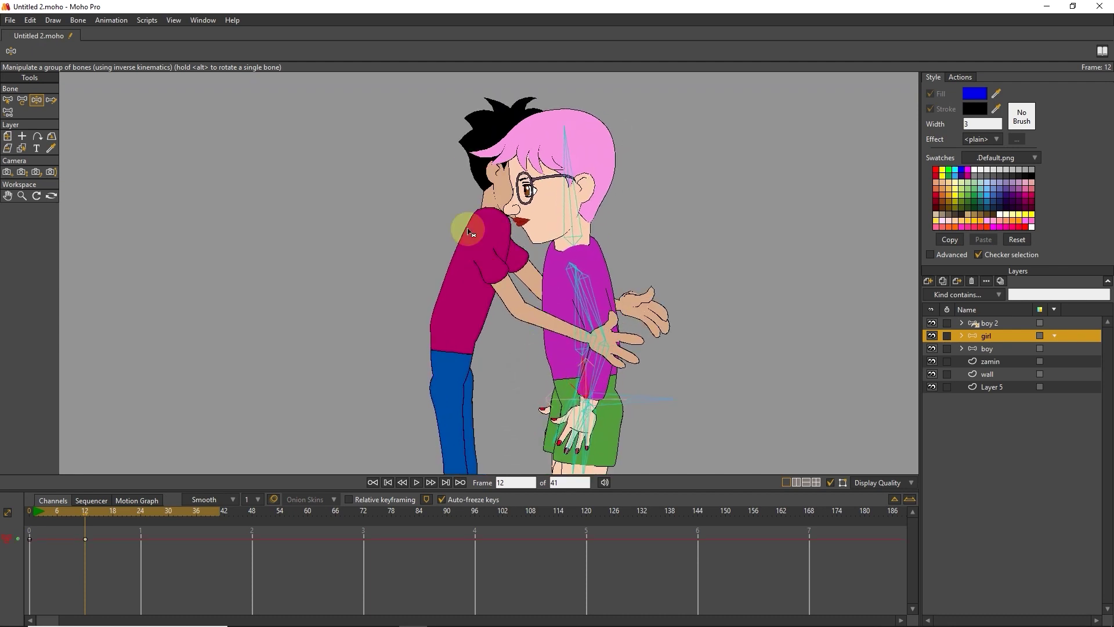
pyautogui.moveTo(586, 383)
pyautogui.mouseDown()
pyautogui.moveTo(548, 322)
pyautogui.moveTo(477, 286)
pyautogui.mouseUp()
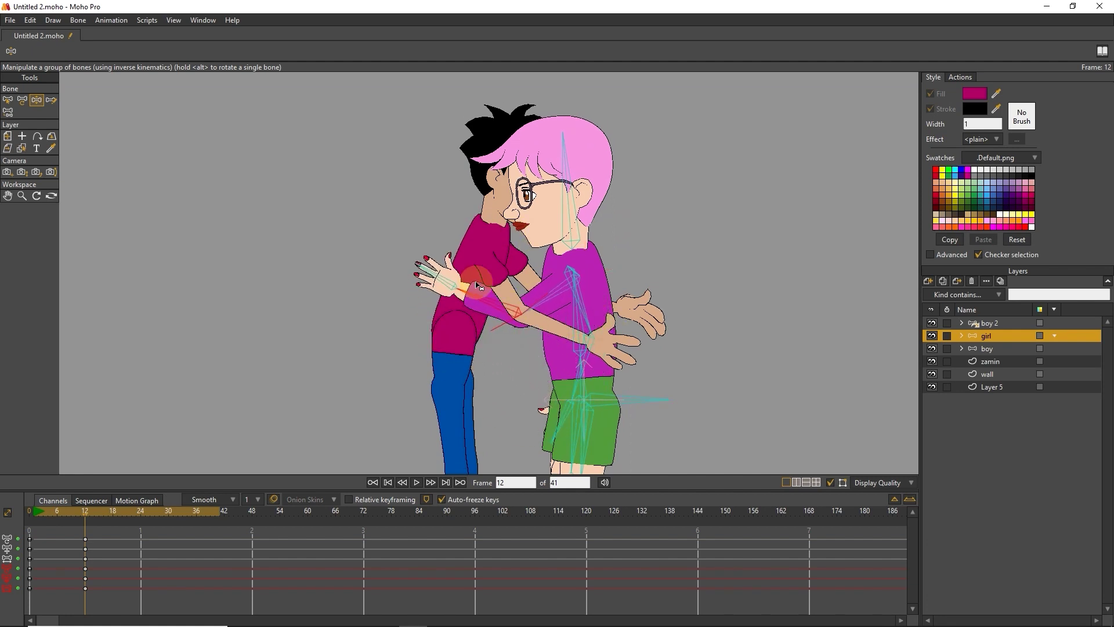
pyautogui.moveTo(476, 286); pyautogui.dragTo(483, 306)
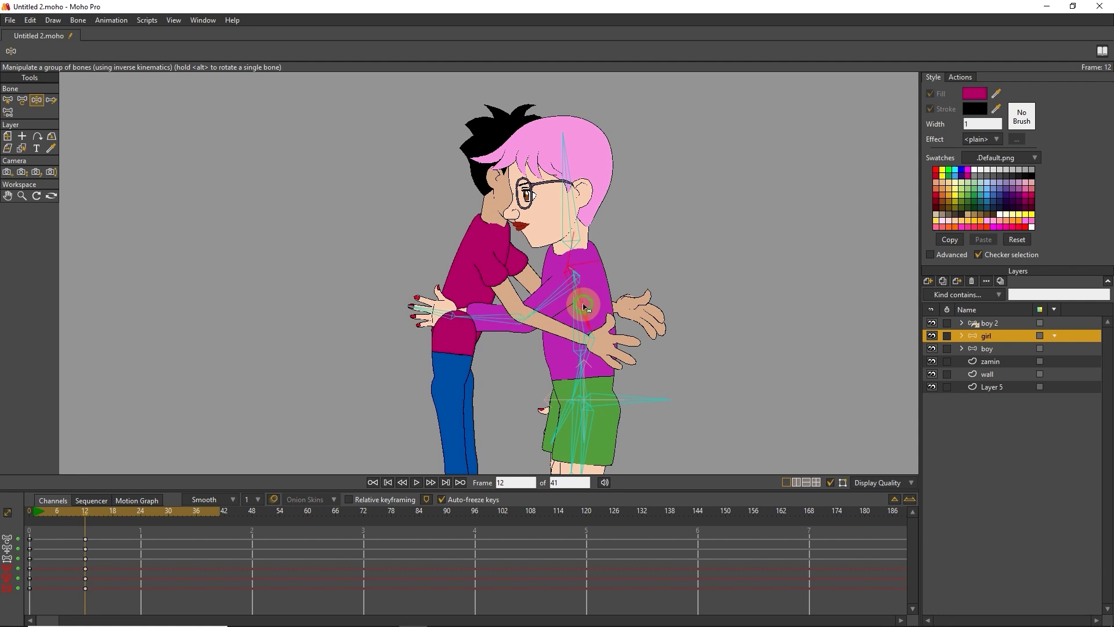
pyautogui.moveTo(585, 306); pyautogui.dragTo(464, 260)
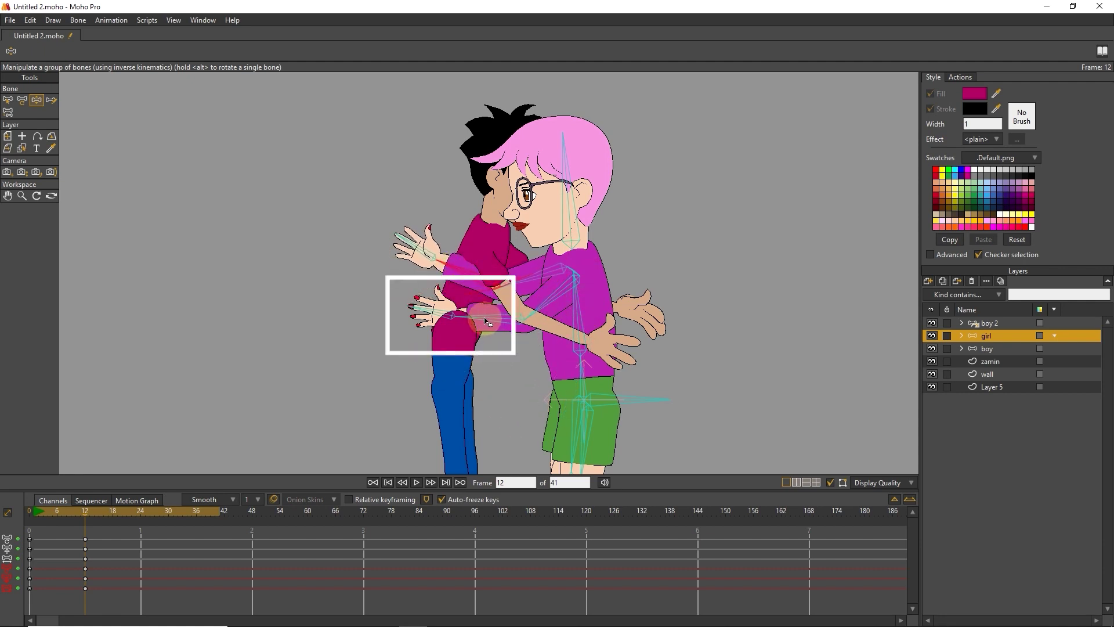
pyautogui.moveTo(486, 322); pyautogui.dragTo(457, 337)
pyautogui.moveTo(436, 337); pyautogui.dragTo(467, 339)
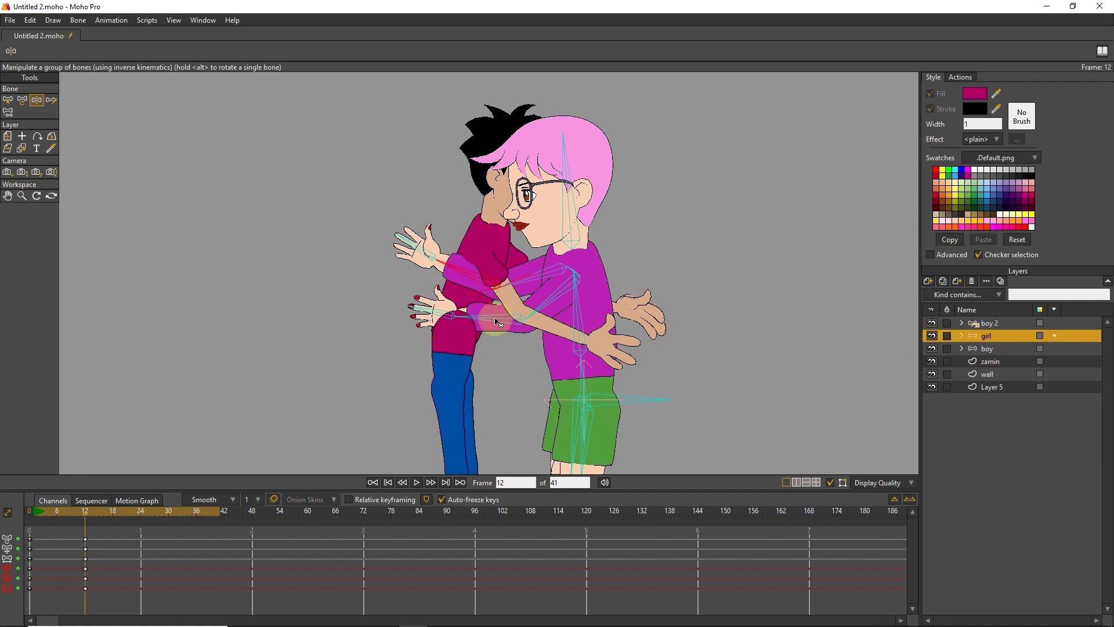
pyautogui.moveTo(446, 326); pyautogui.dragTo(471, 337)
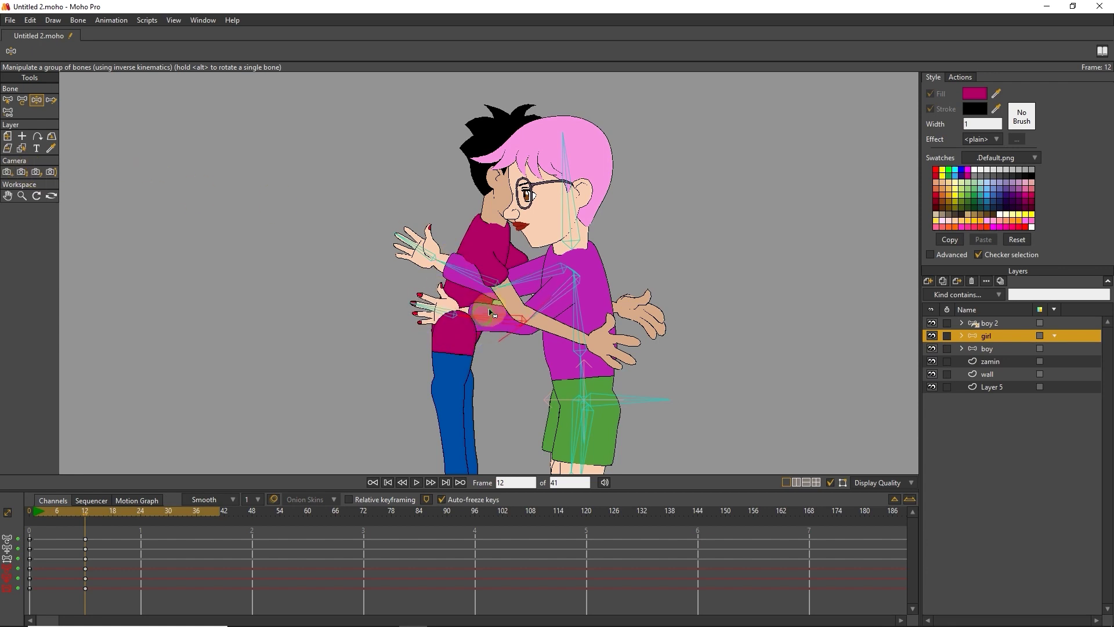
pyautogui.moveTo(448, 297)
pyautogui.mouseDown()
pyautogui.moveTo(502, 276)
pyautogui.moveTo(424, 298)
pyautogui.mouseUp()
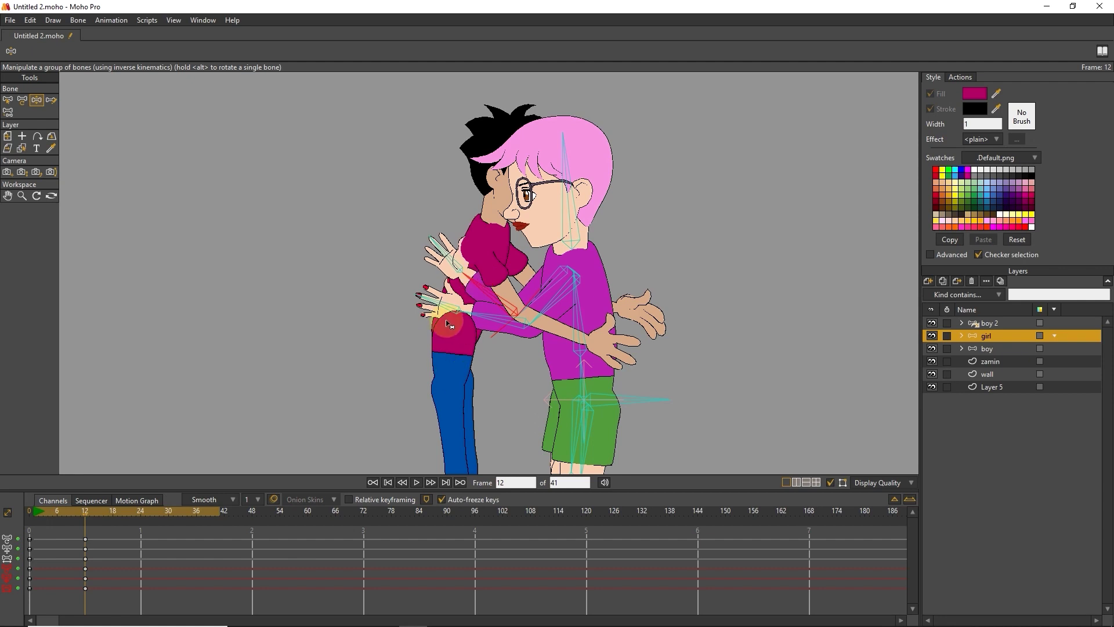
pyautogui.scroll(2, 435, 310)
# Hide boy 2's torso patch, pelvis patch and Pelvis layers, then collapse boy 2
pyautogui.click(20, 147)
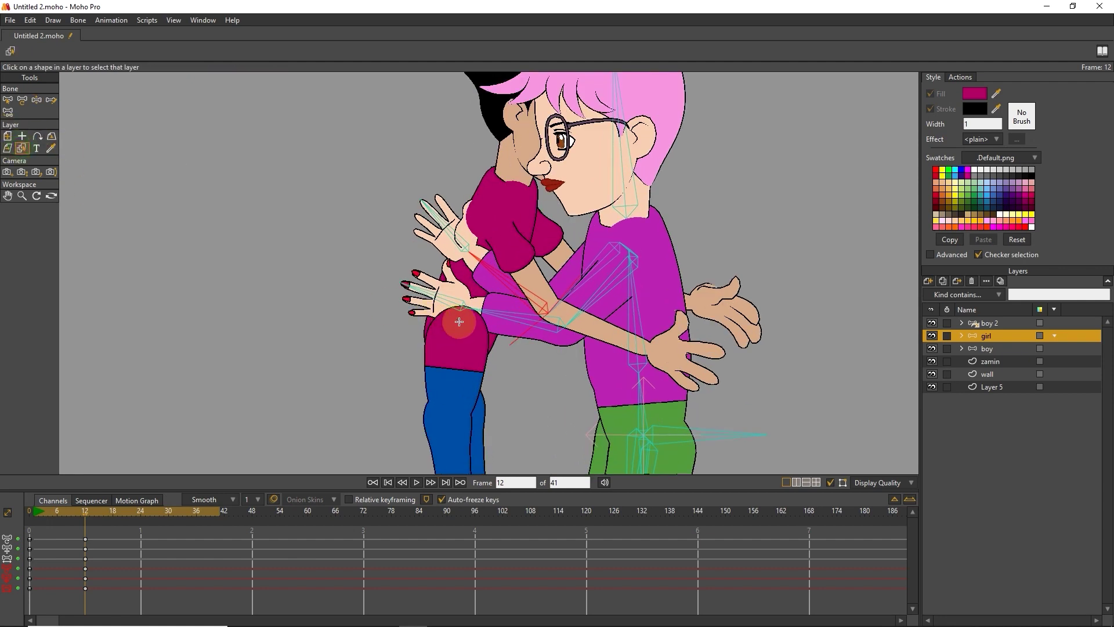
pyautogui.click(995, 347)
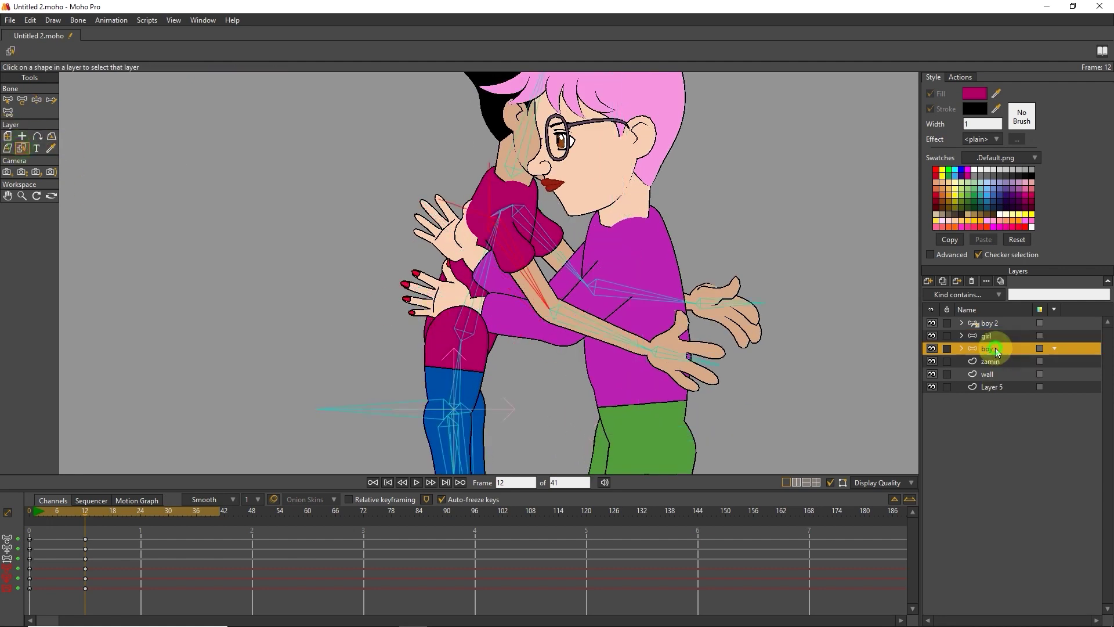
pyautogui.click(444, 322)
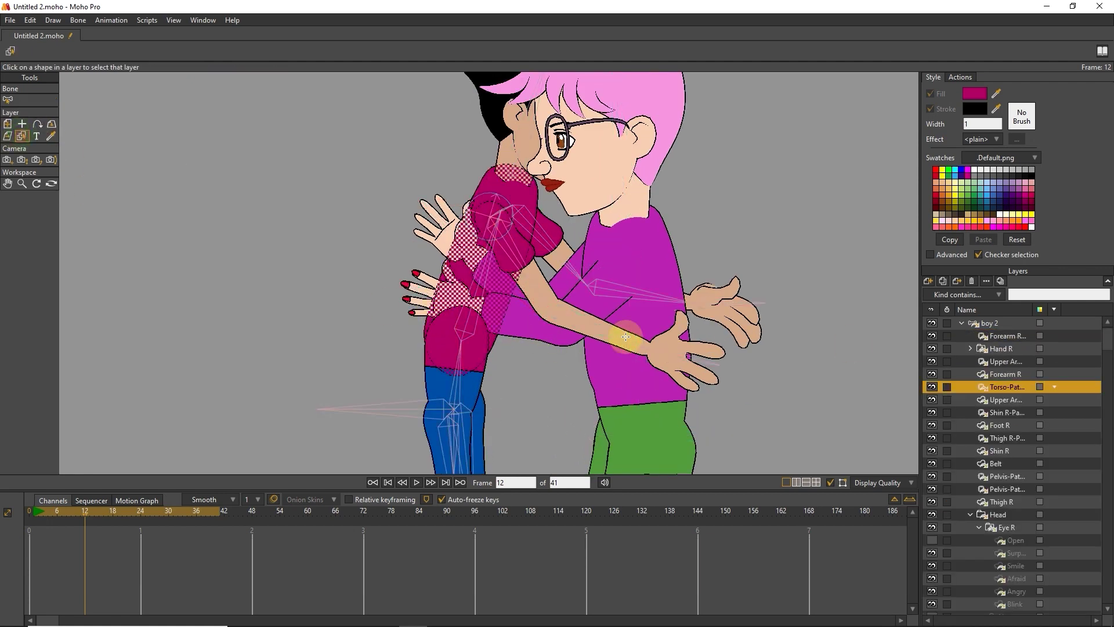
pyautogui.click(932, 385)
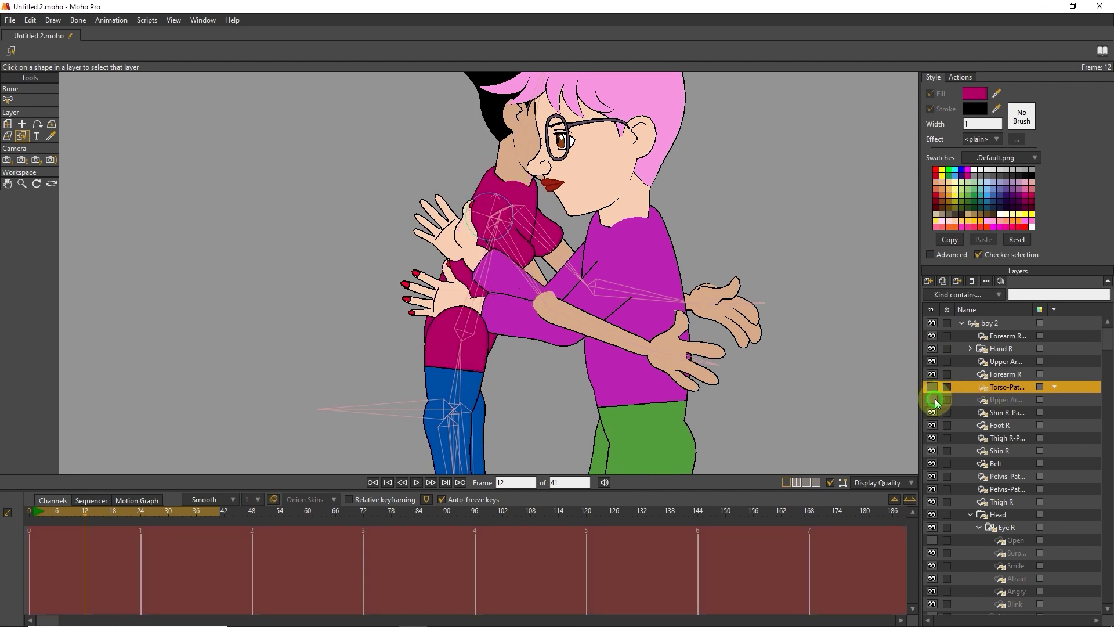
pyautogui.click(444, 361)
pyautogui.click(933, 476)
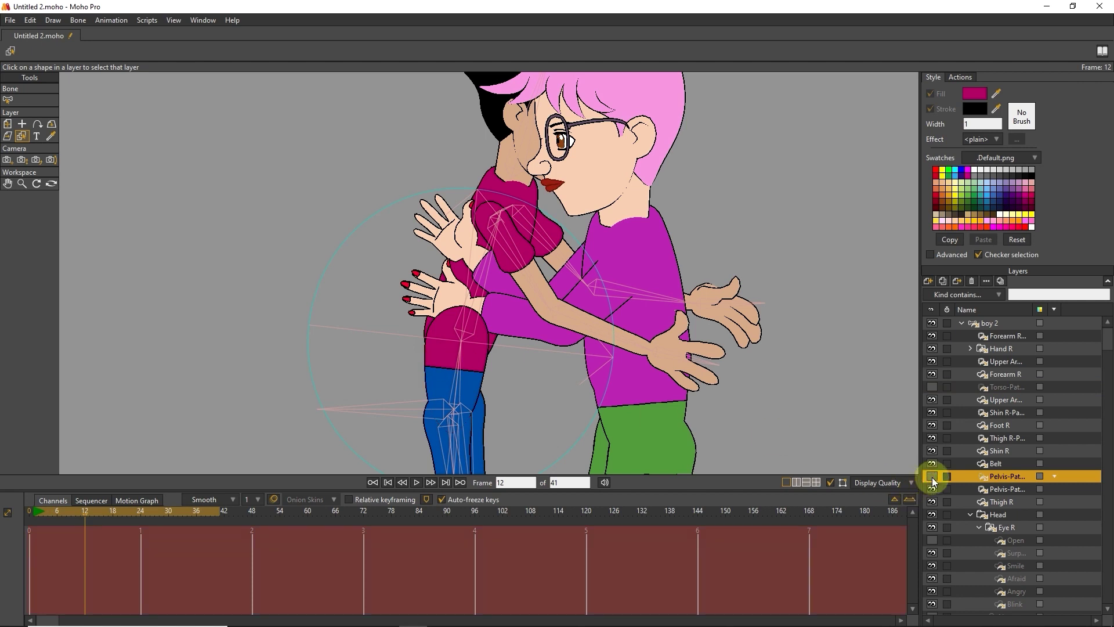
pyautogui.click(460, 349)
pyautogui.click(933, 608)
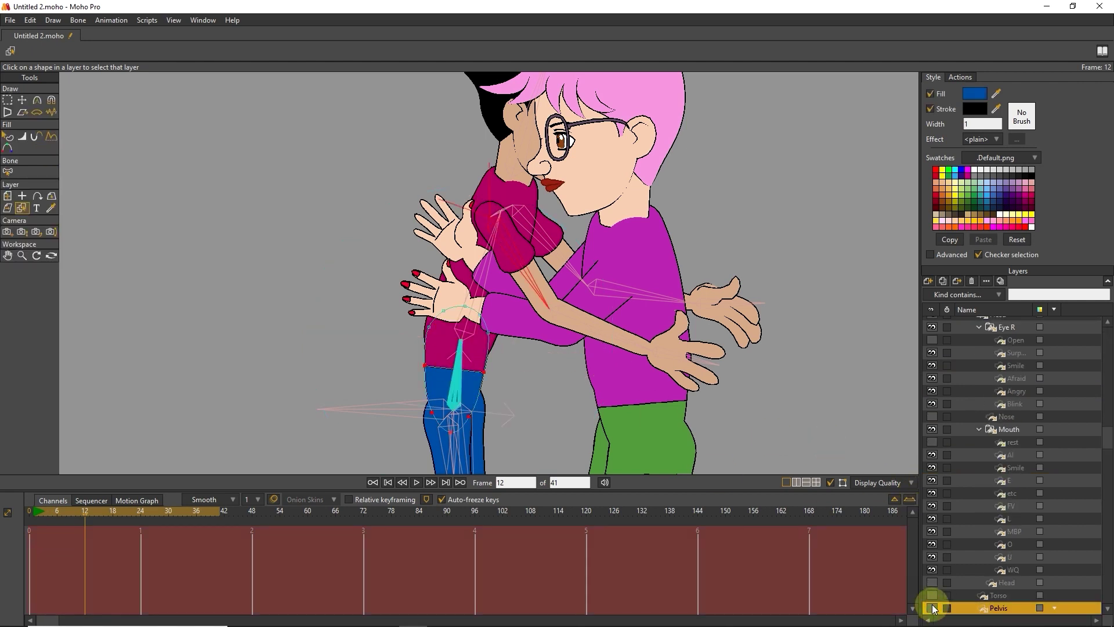
pyautogui.scroll(1, 1020, 398)
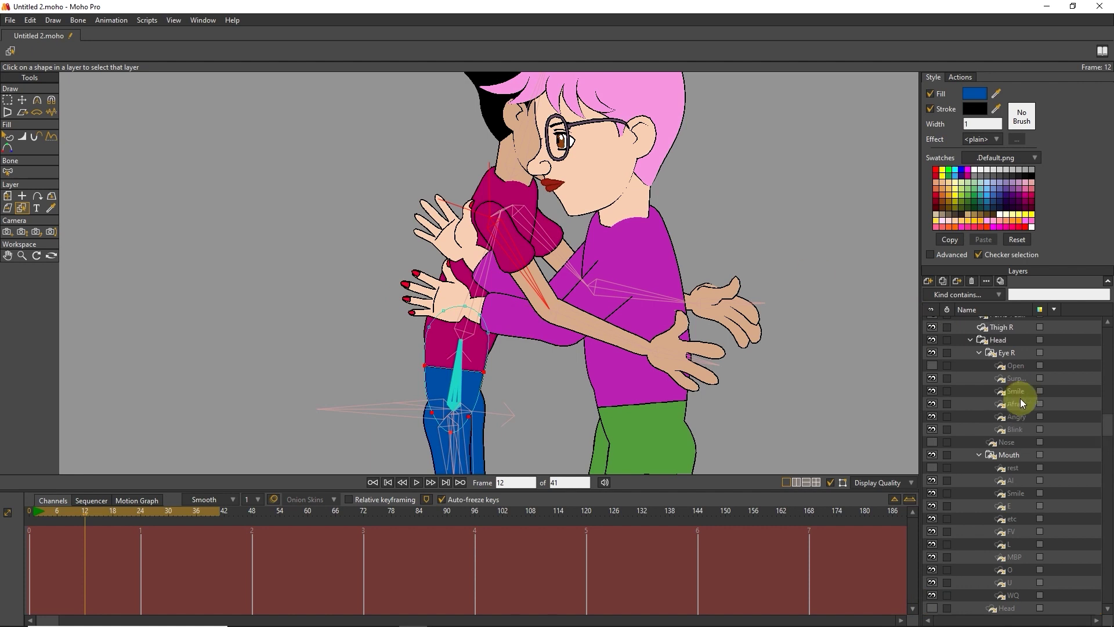
pyautogui.scroll(2, 1014, 404)
pyautogui.scroll(3, 1014, 404)
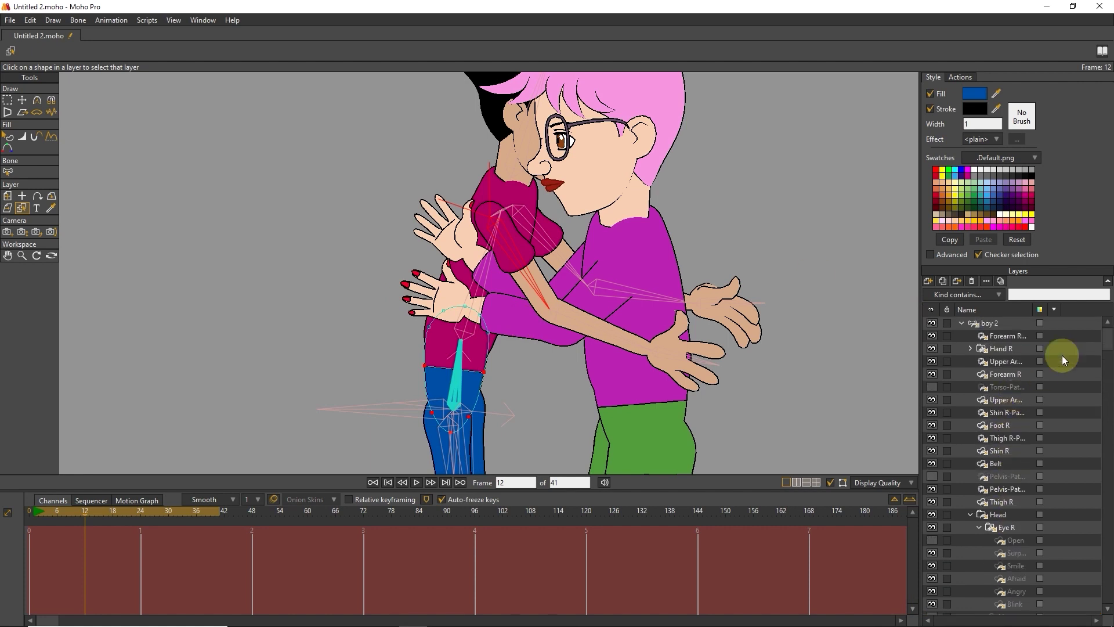
pyautogui.click(965, 325)
pyautogui.click(990, 338)
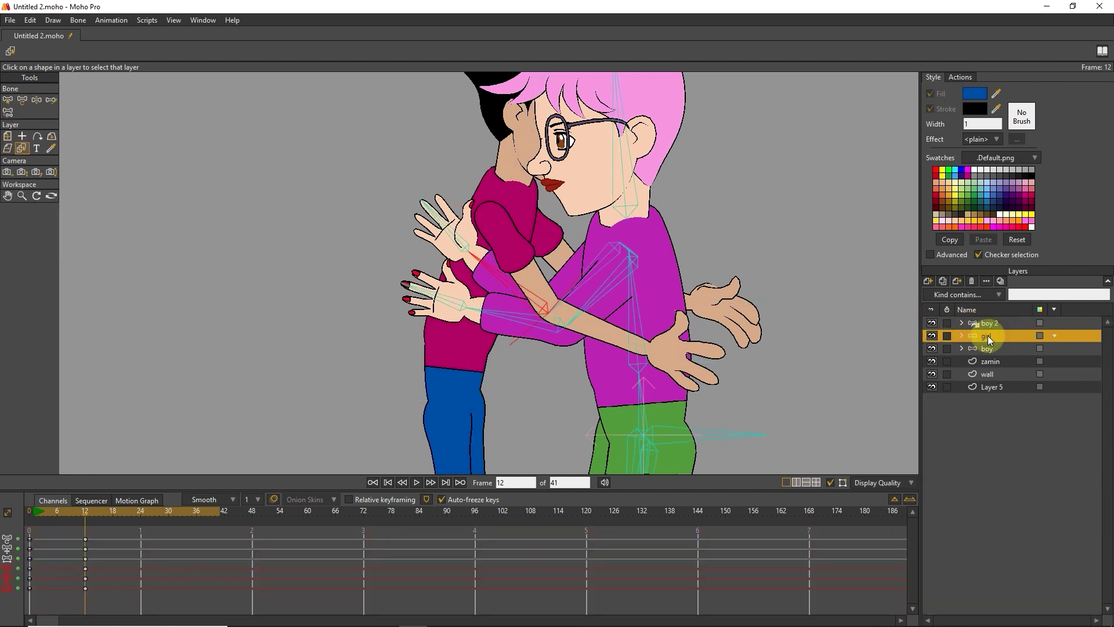
# Create a girl 2 reference copy of the girl and move it above boy 2
pyautogui.click(957, 280)
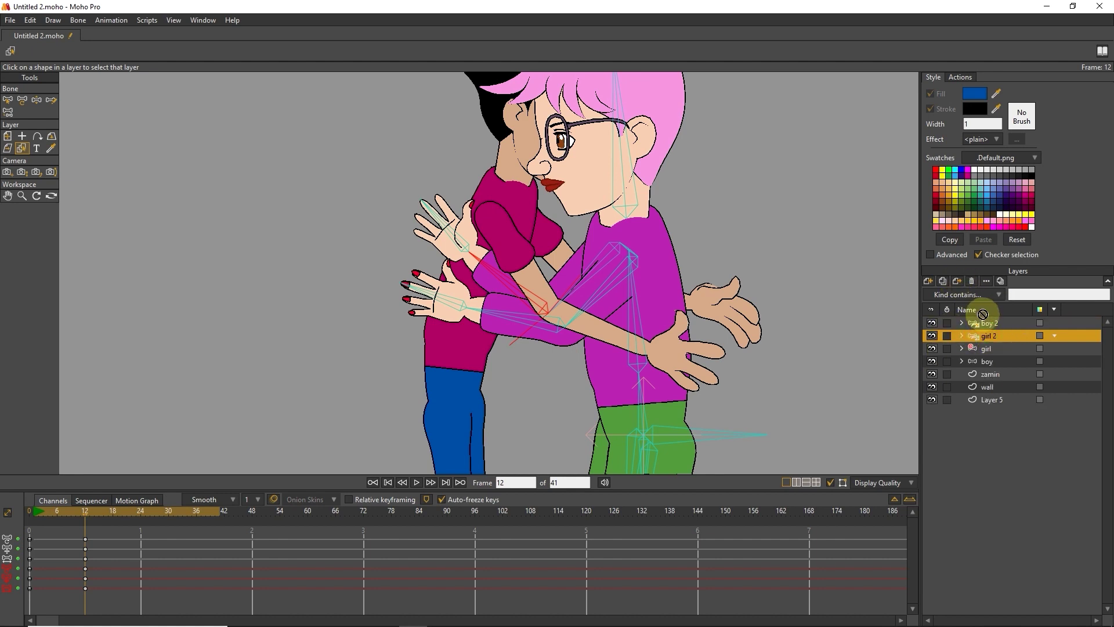
pyautogui.moveTo(982, 335); pyautogui.dragTo(982, 318)
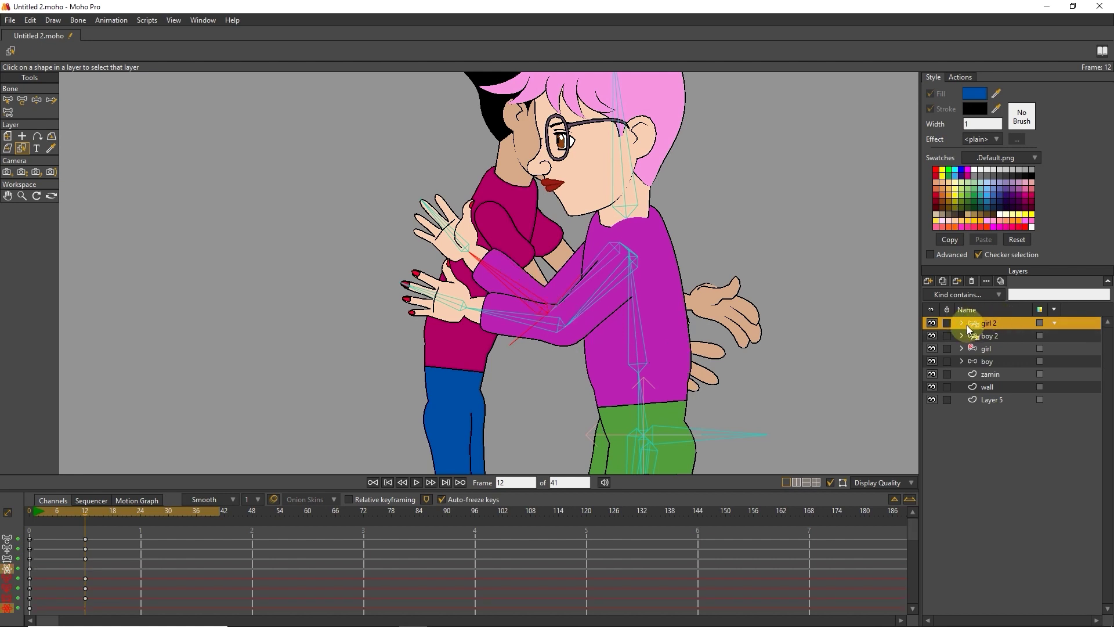
pyautogui.click(931, 325)
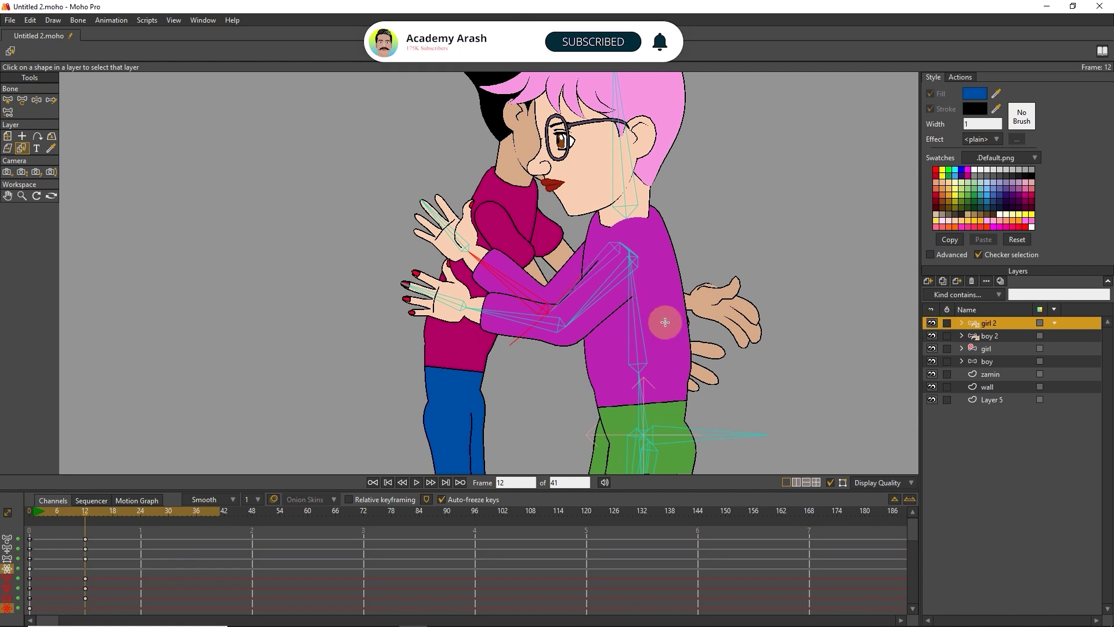
# Hide girl 2's Torso and left shin patch layers, then select the pelvis patch
pyautogui.click(679, 319)
pyautogui.click(932, 607)
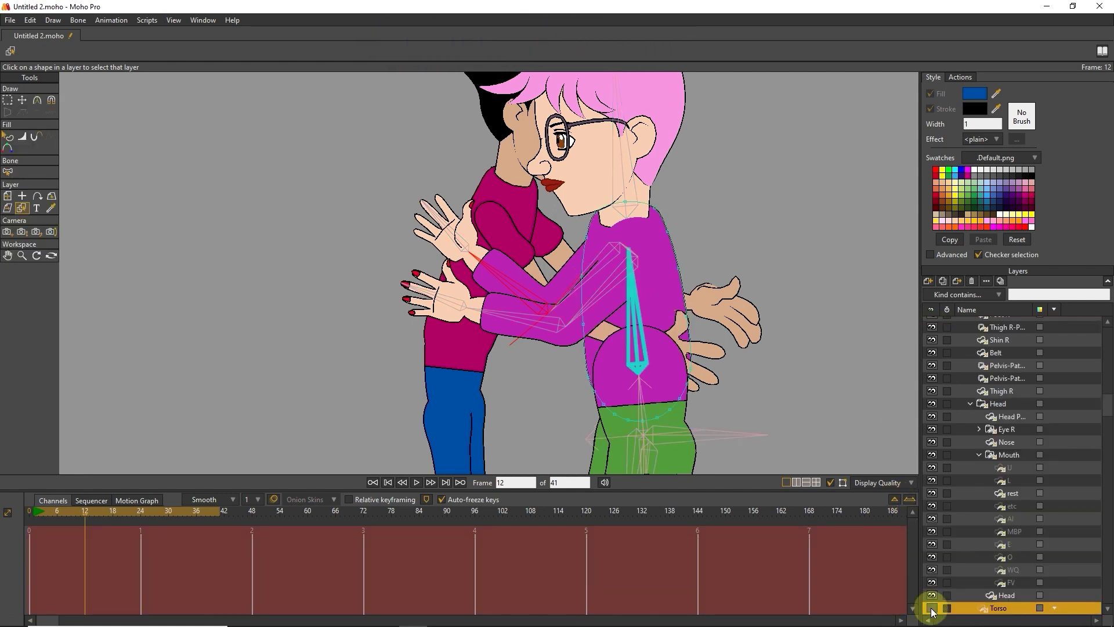
pyautogui.scroll(-3, 931, 610)
pyautogui.scroll(-2, 932, 514)
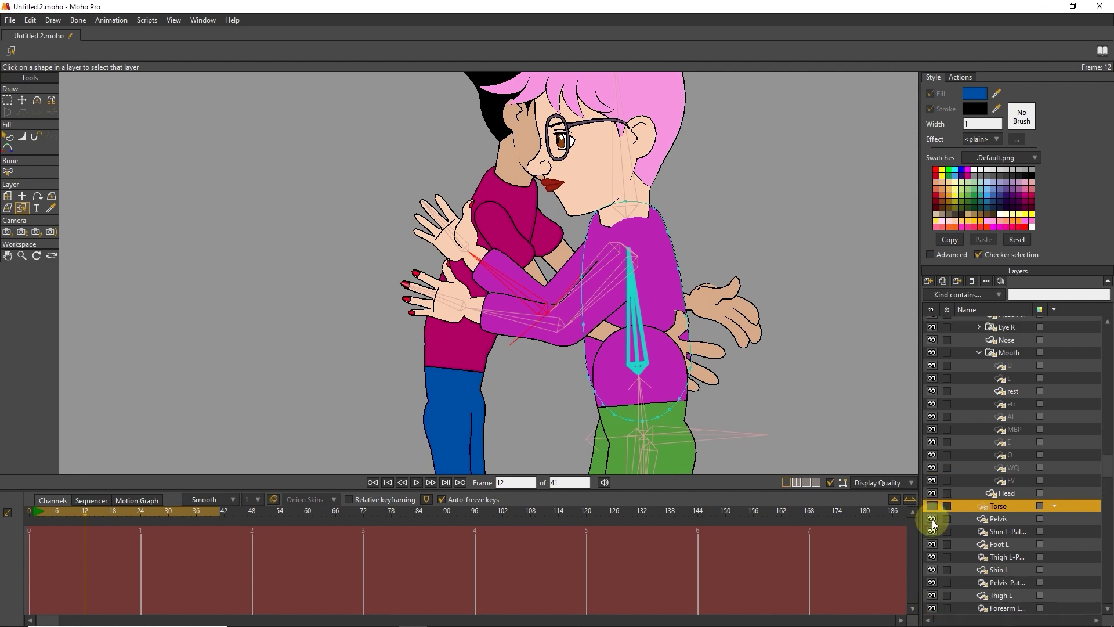
pyautogui.click(932, 531)
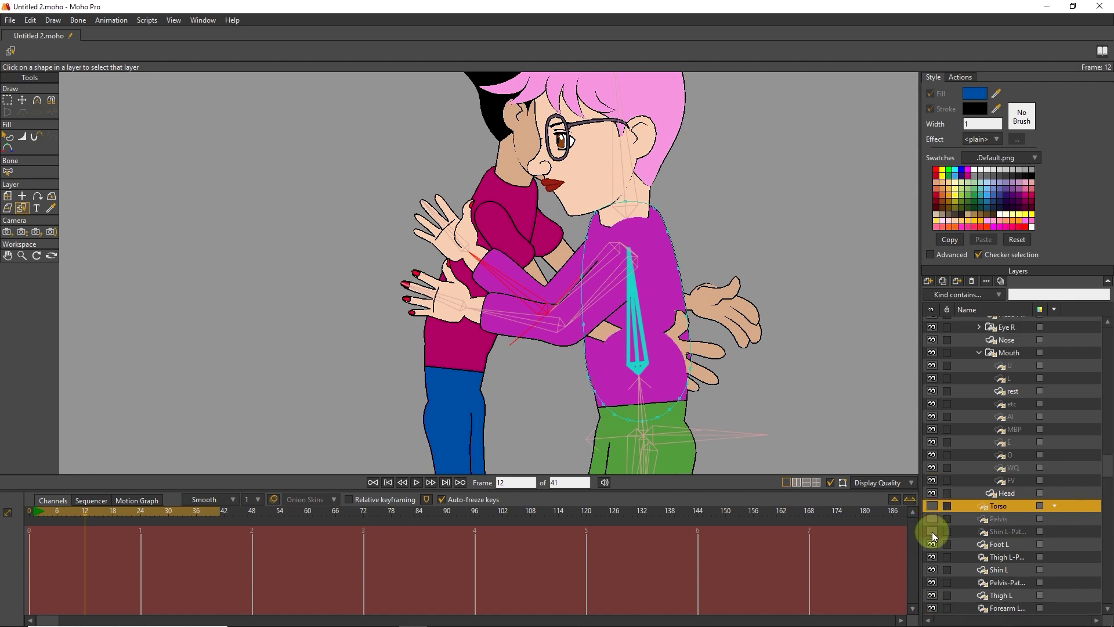
pyautogui.click(662, 346)
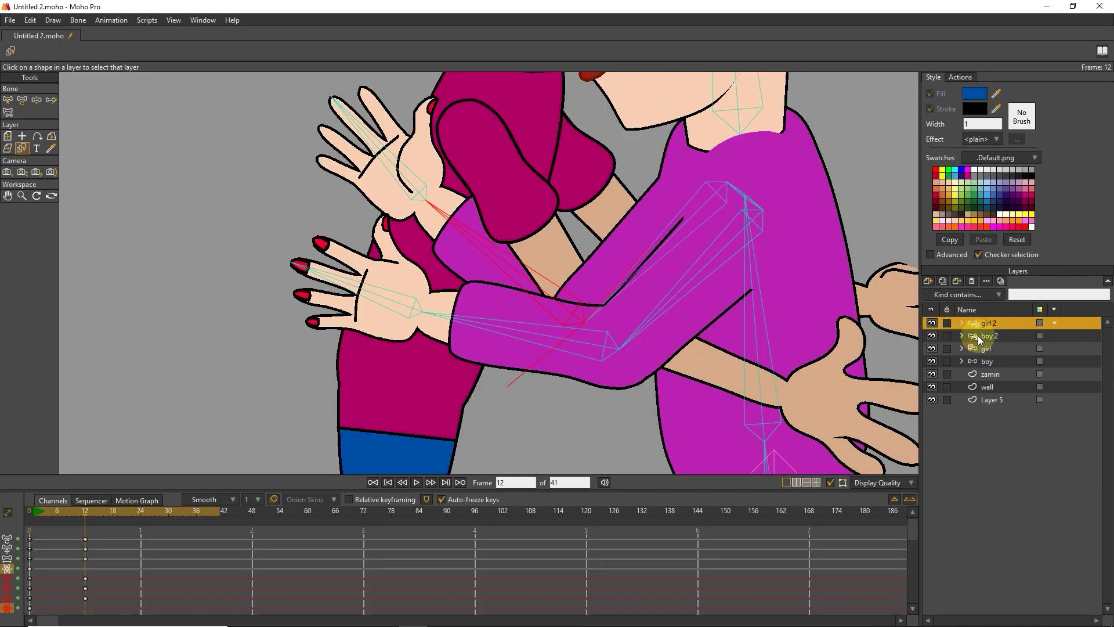
# Expand boy 2 and show its Torso, Forearm L, Point hand and torso patch layers again
pyautogui.click(960, 335)
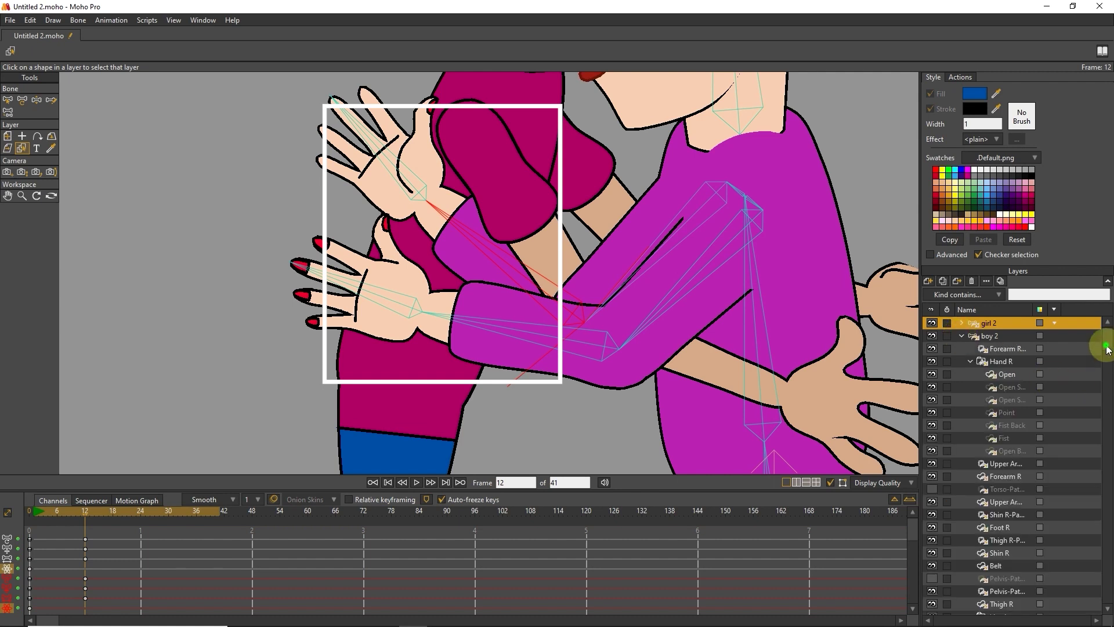
pyautogui.moveTo(1107, 349); pyautogui.dragTo(1108, 518)
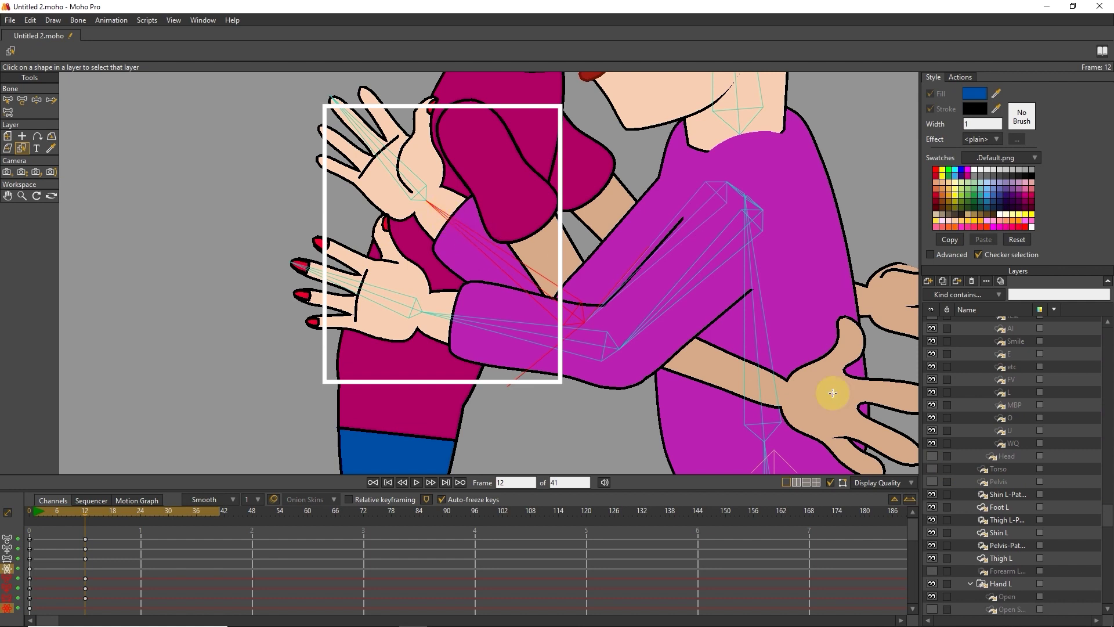
pyautogui.click(932, 468)
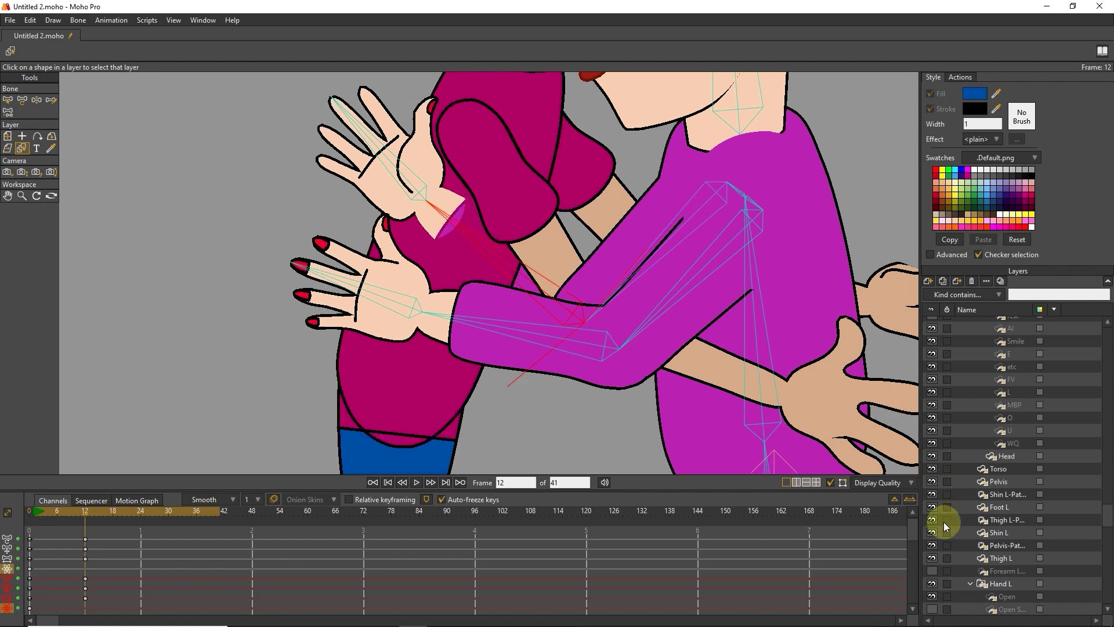
pyautogui.click(932, 571)
pyautogui.moveTo(1106, 515); pyautogui.dragTo(1107, 553)
pyautogui.scroll(-3, 1027, 506)
pyautogui.click(932, 413)
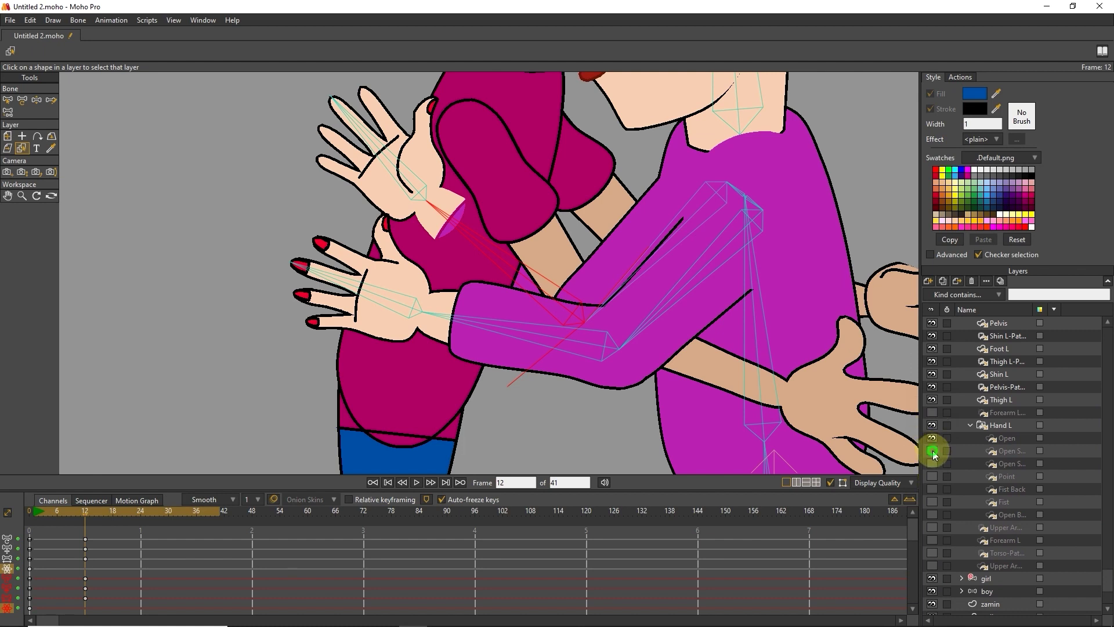
pyautogui.click(932, 477)
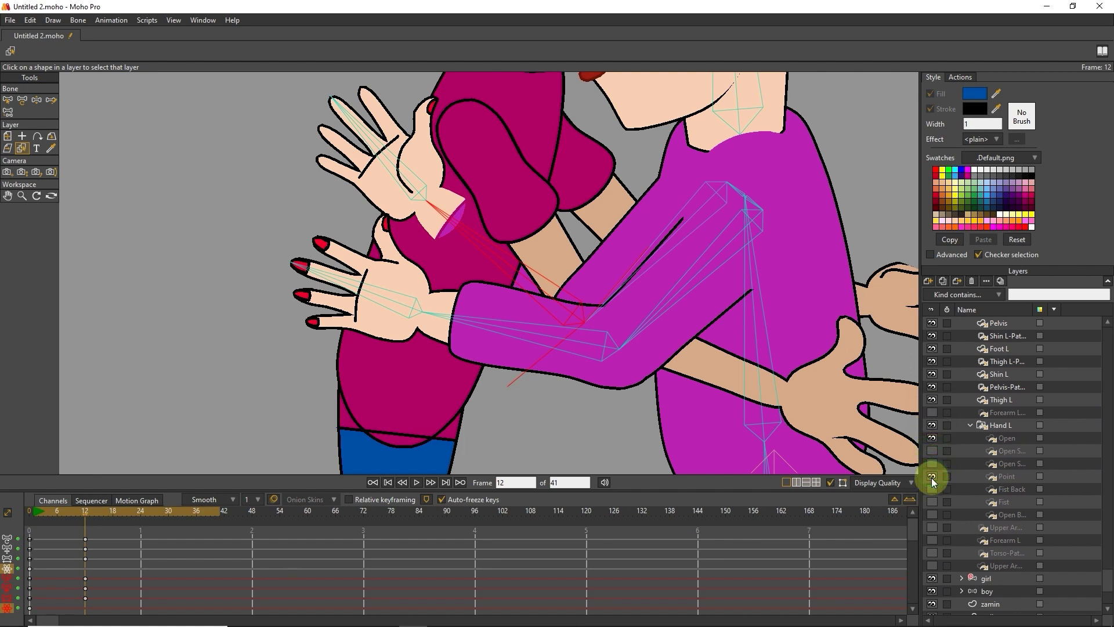
pyautogui.scroll(5, 933, 435)
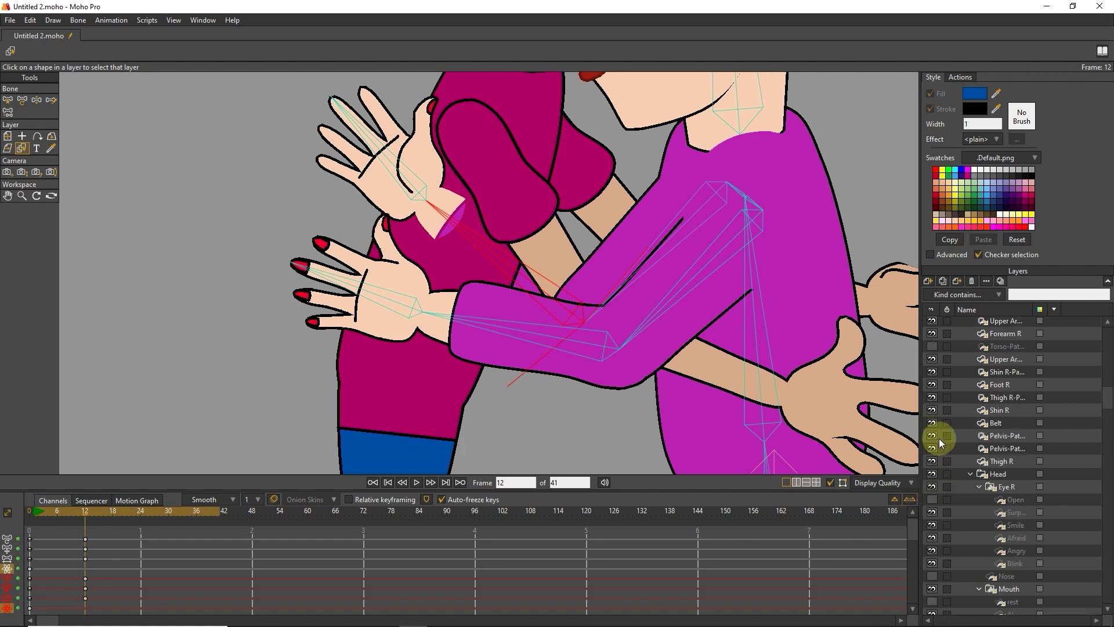
pyautogui.moveTo(1106, 405); pyautogui.dragTo(1106, 378)
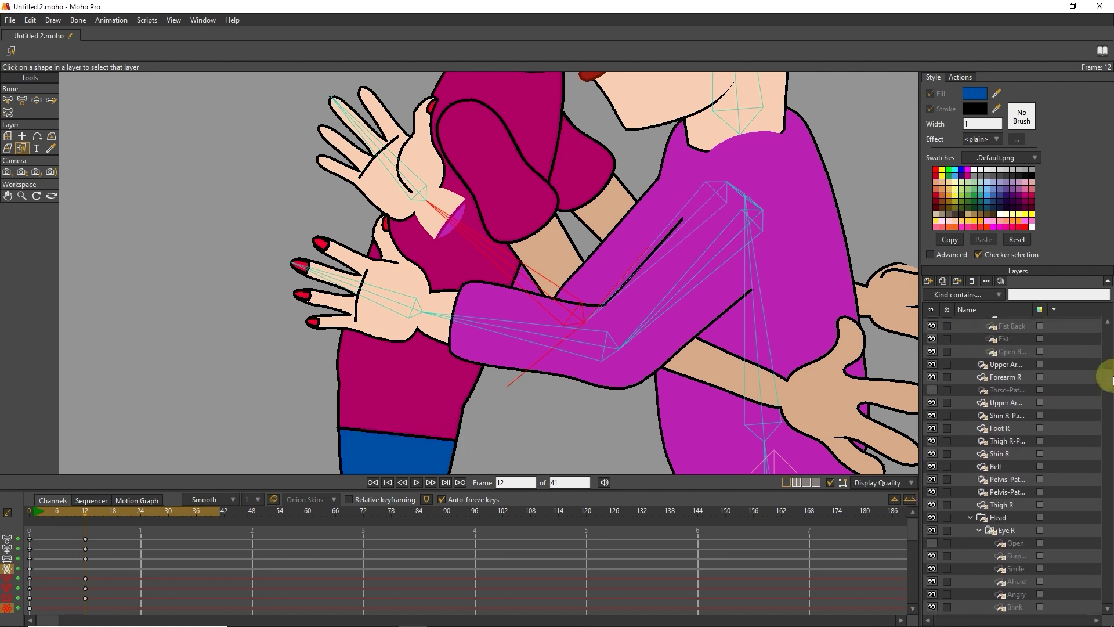
pyautogui.click(931, 399)
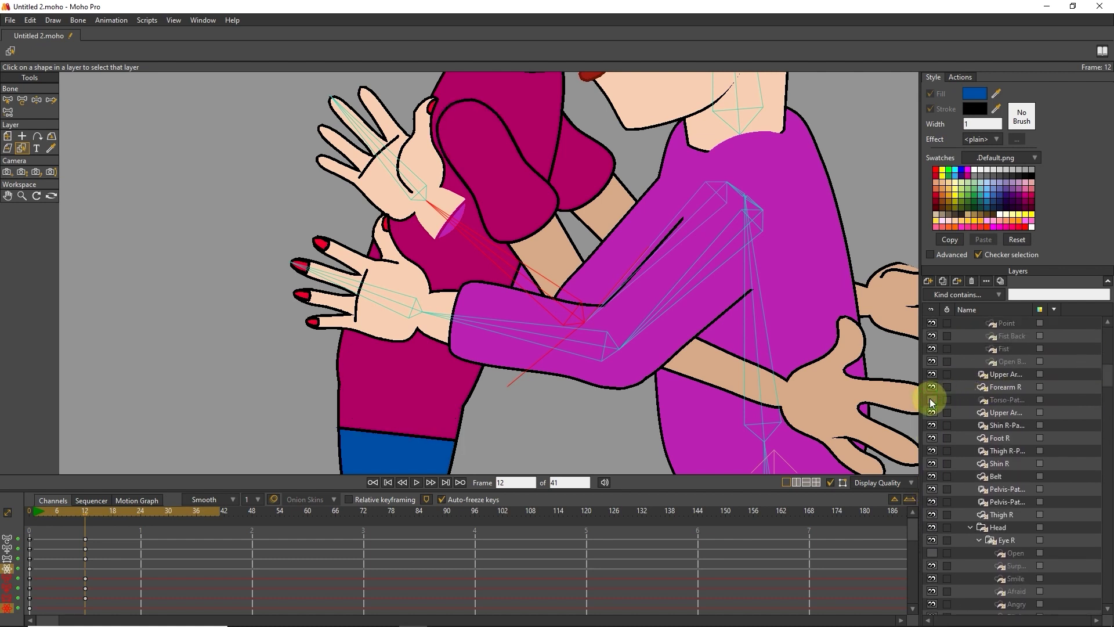
pyautogui.click(931, 400)
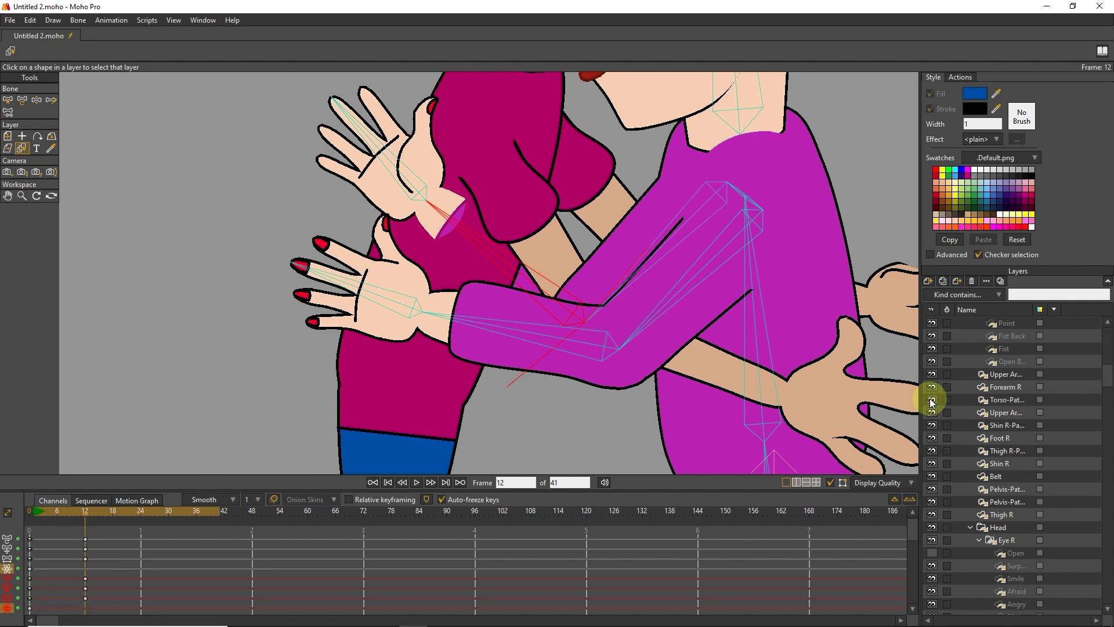
pyautogui.scroll(3, 613, 209)
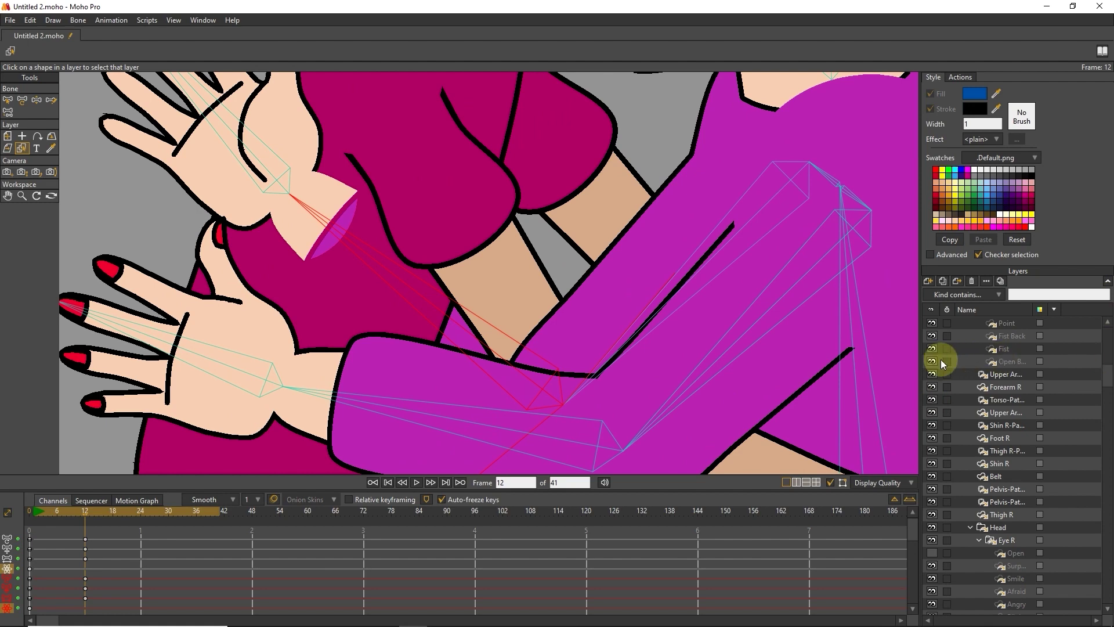
pyautogui.scroll(-3, 614, 214)
pyautogui.scroll(-2, 618, 211)
pyautogui.moveTo(619, 212); pyautogui.dragTo(540, 304)
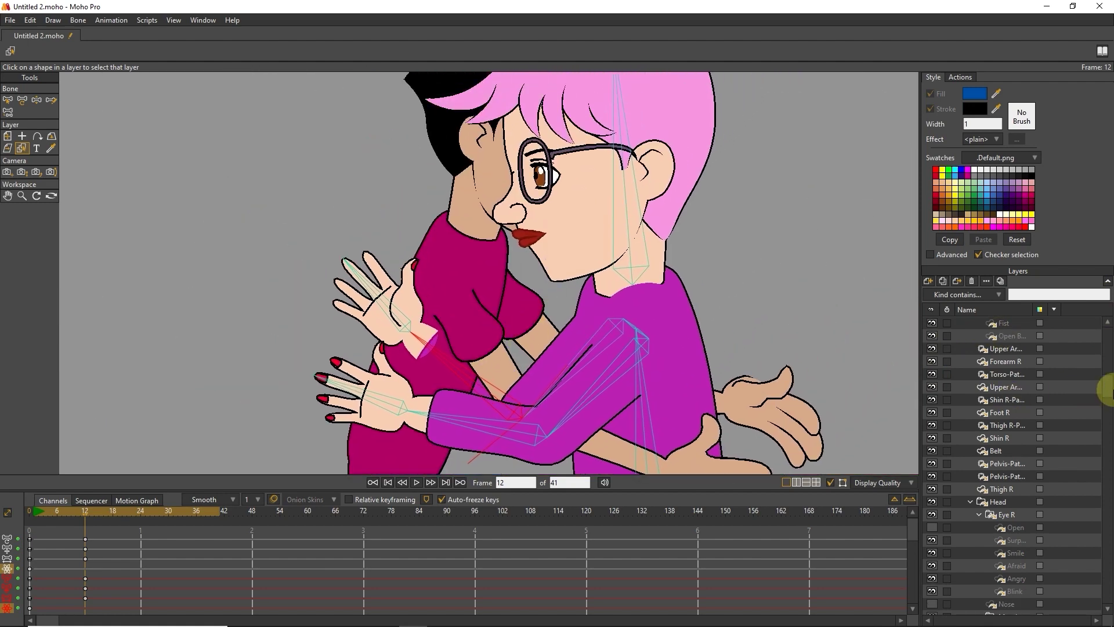
pyautogui.moveTo(1108, 385); pyautogui.dragTo(1112, 310)
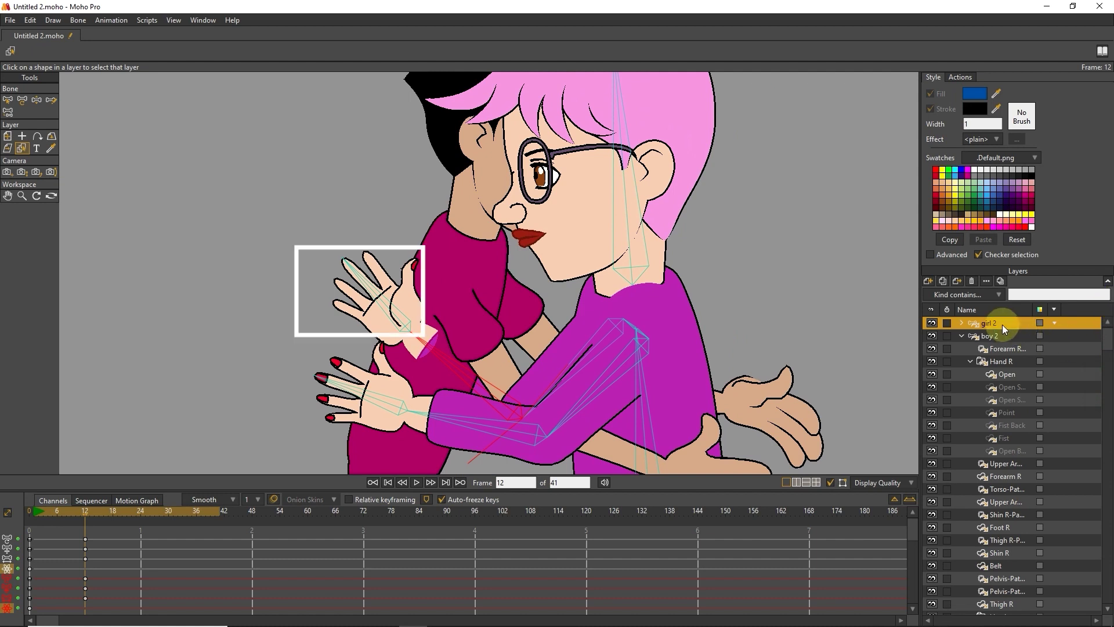
# Hide girl 2's raised-hand back layer, Forearm L and upper arm layers
pyautogui.click(370, 258)
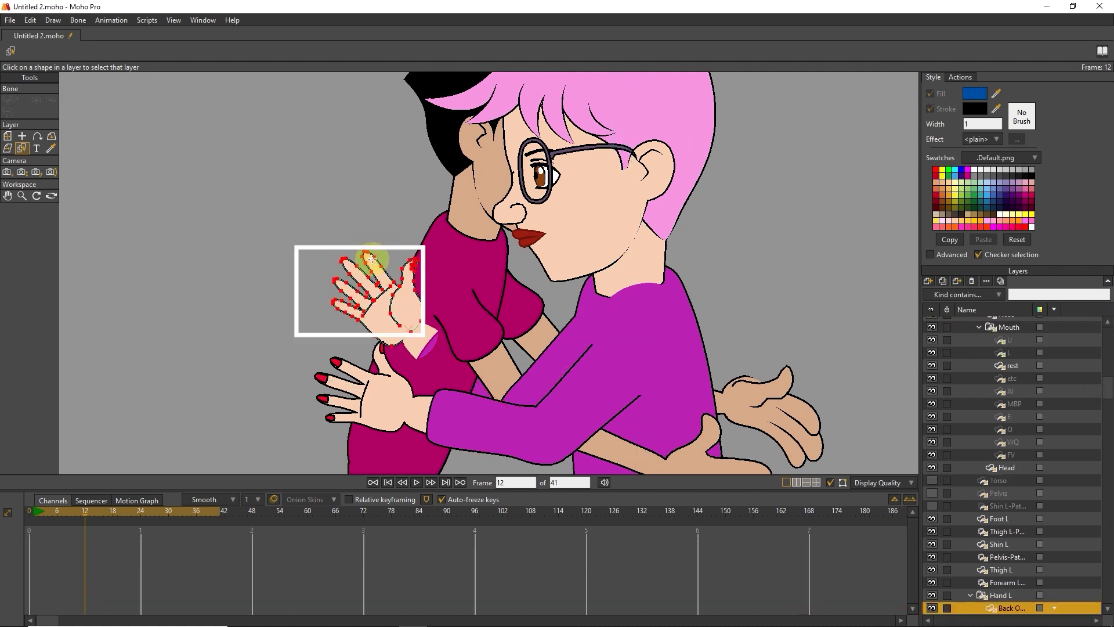
pyautogui.moveTo(1111, 422); pyautogui.dragTo(1112, 436)
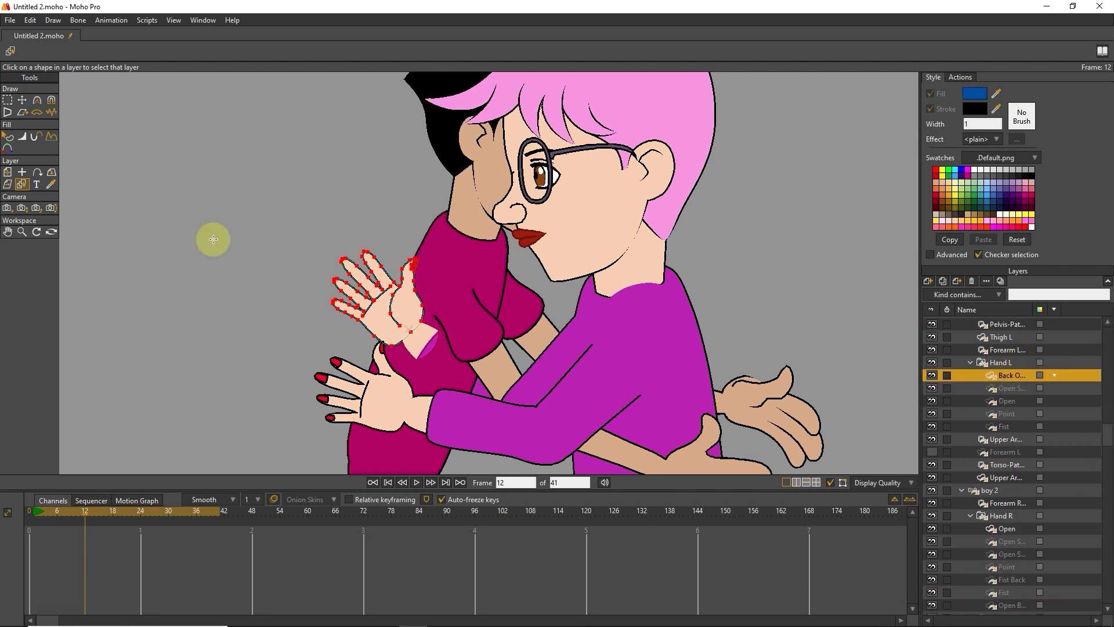
pyautogui.click(931, 374)
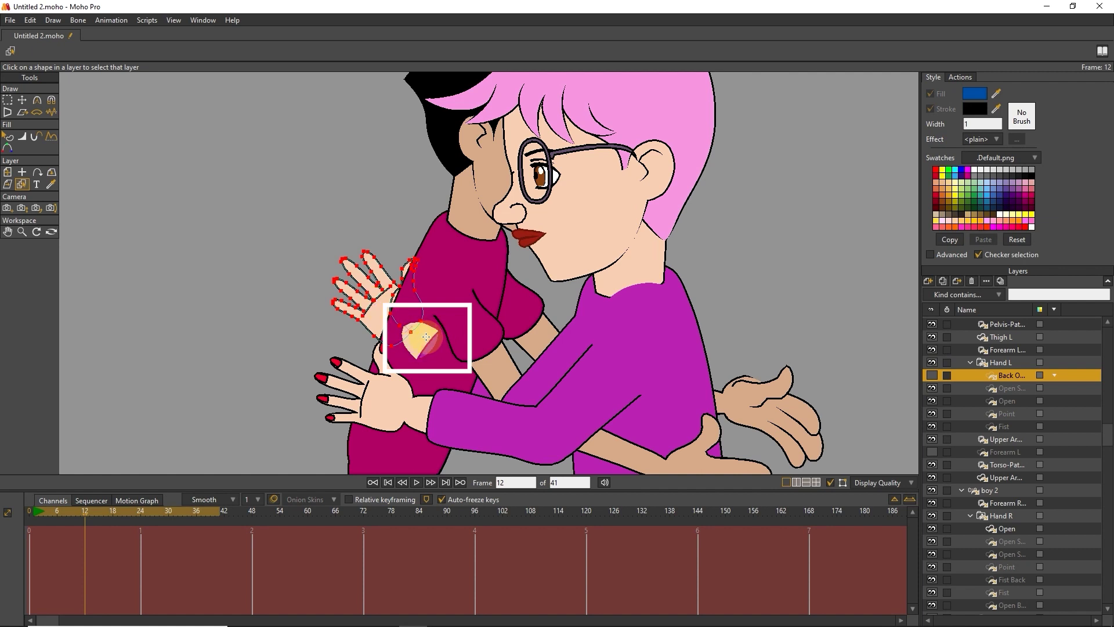
pyautogui.click(427, 335)
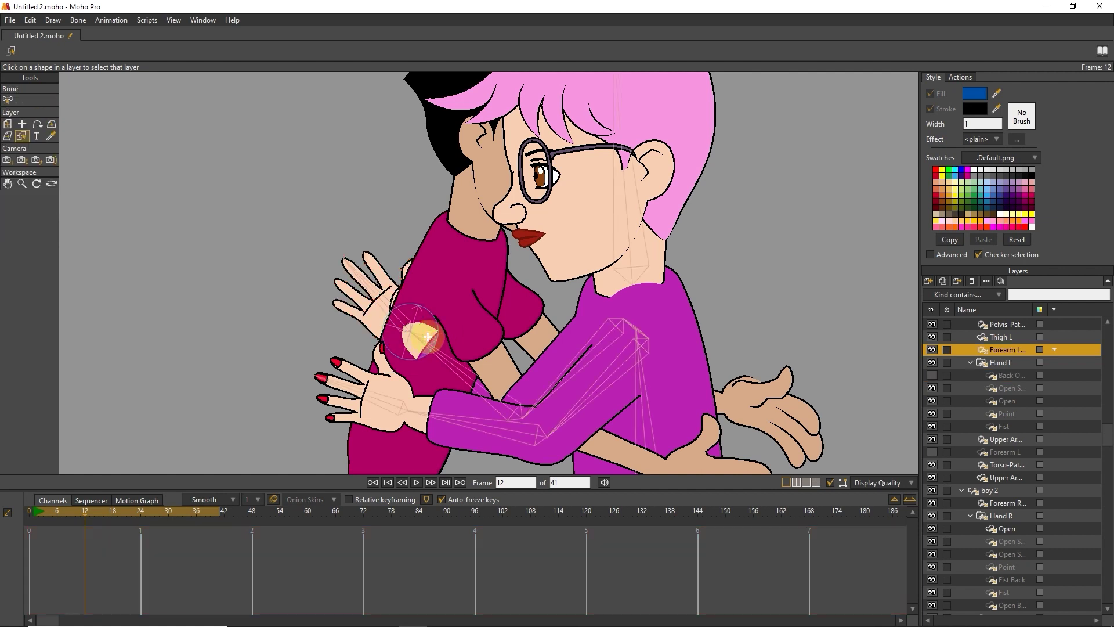
pyautogui.click(932, 351)
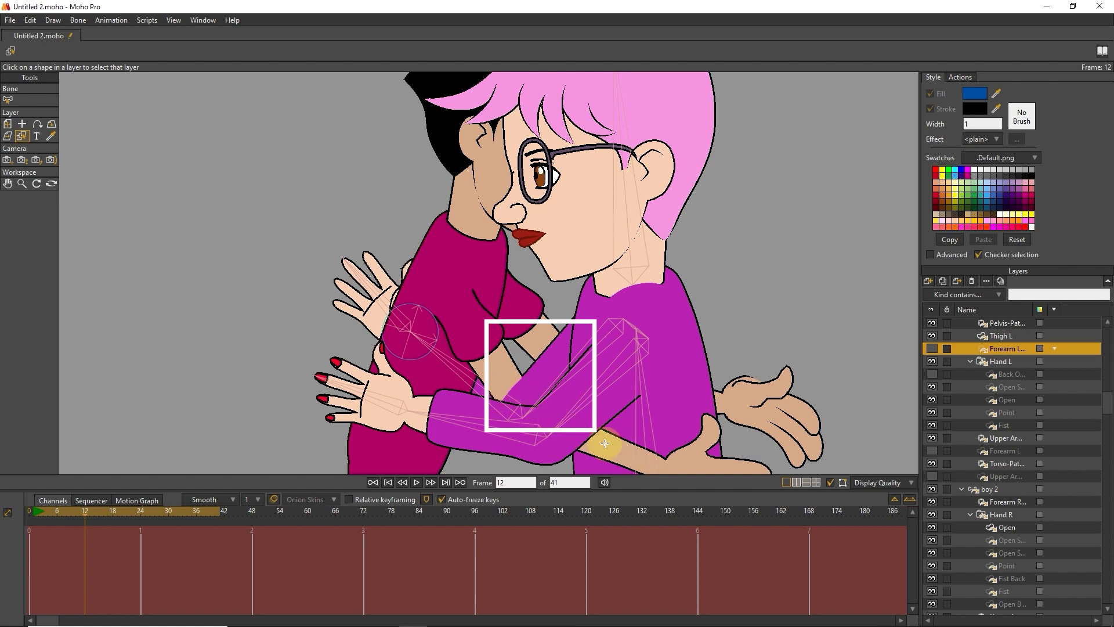
pyautogui.click(931, 437)
pyautogui.scroll(-3, 704, 429)
# Select girl 2 and scrub through the hug poses around frame 8
pyautogui.click(642, 391)
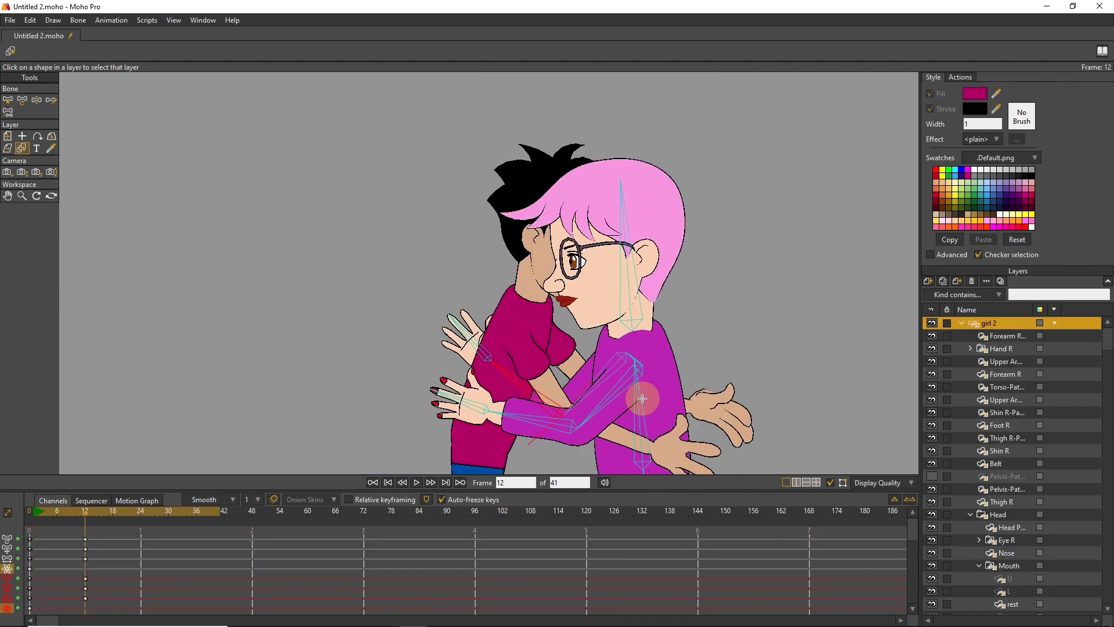
pyautogui.moveTo(89, 511); pyautogui.dragTo(41, 513)
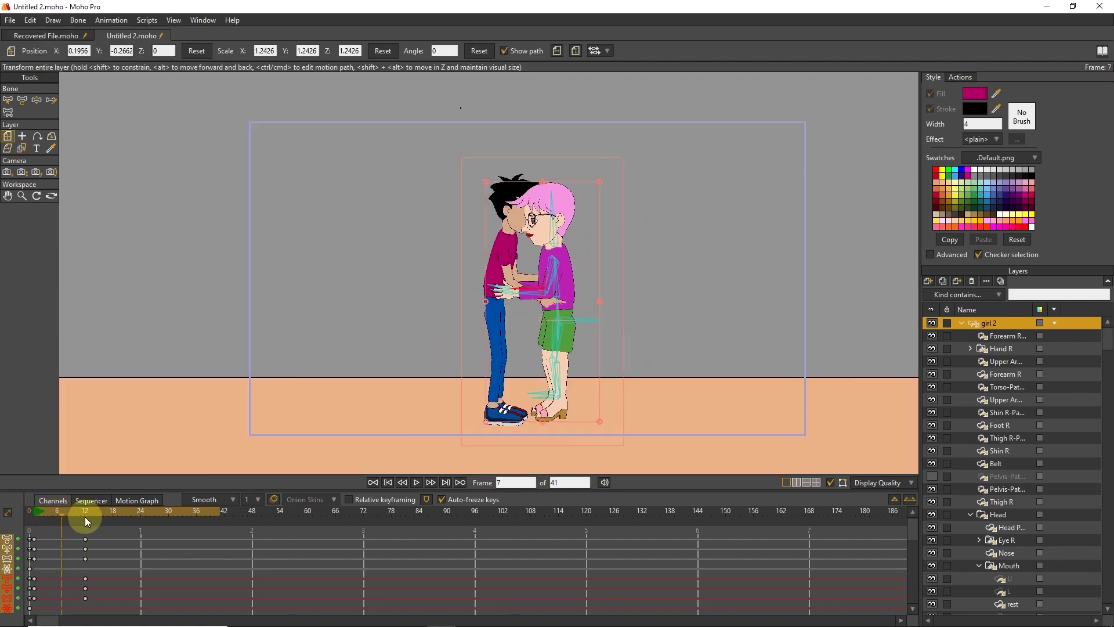
pyautogui.scroll(1, 470, 343)
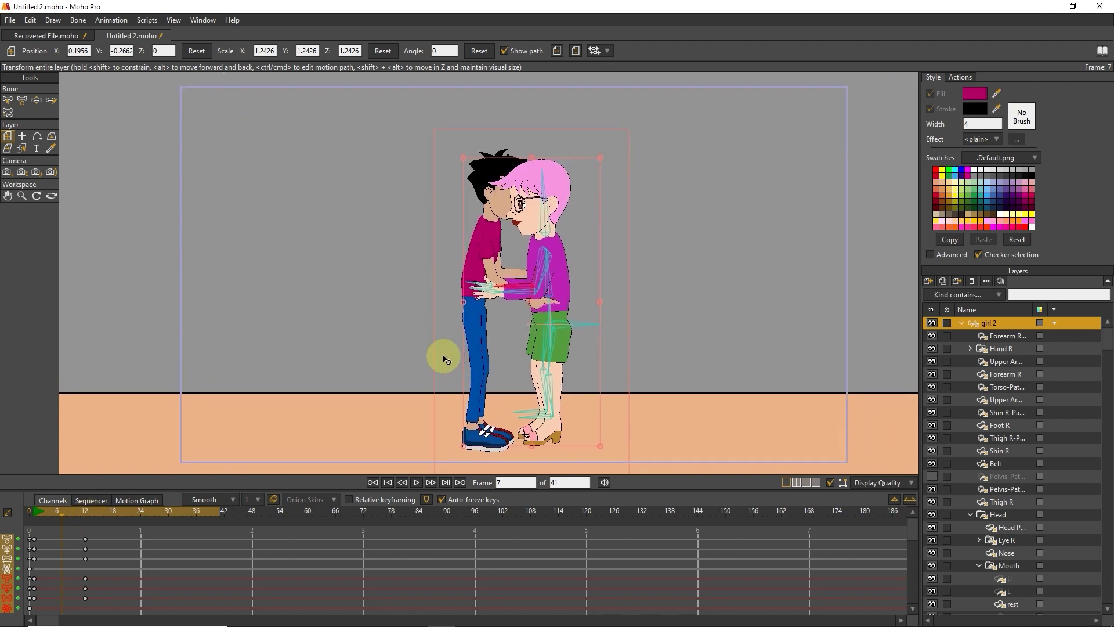
pyautogui.scroll(1, 448, 353)
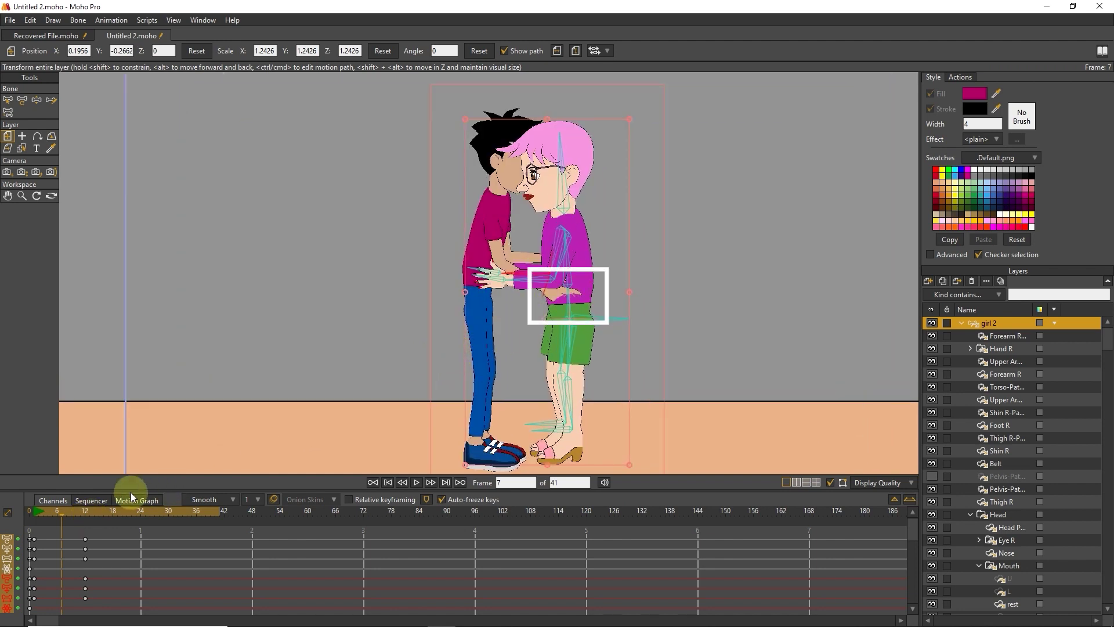
pyautogui.moveTo(65, 514); pyautogui.dragTo(65, 515)
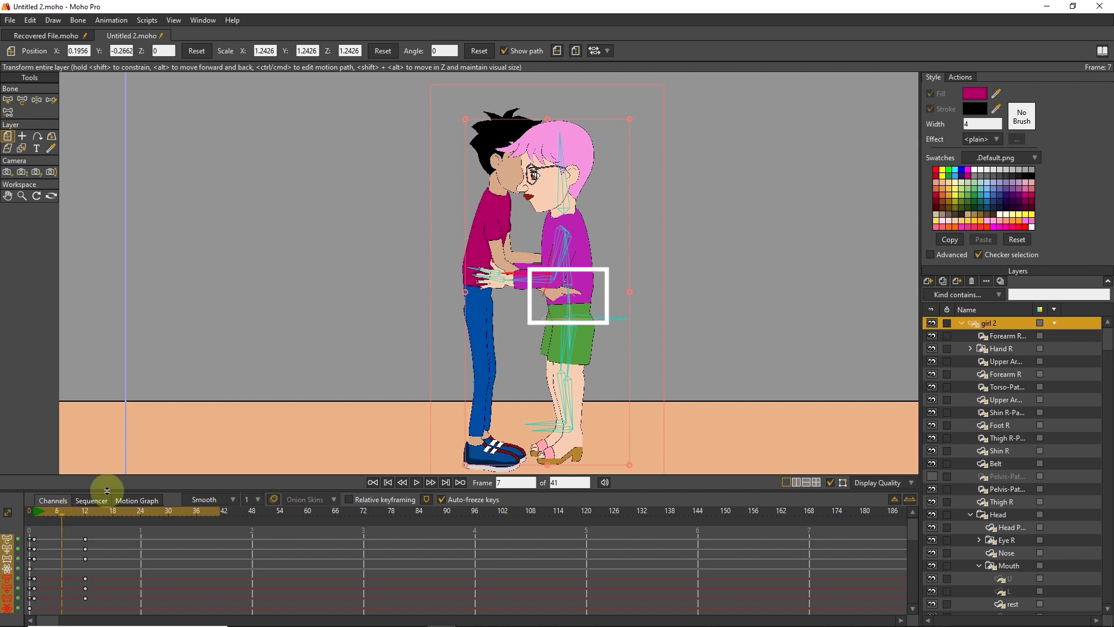
pyautogui.scroll(1, 569, 311)
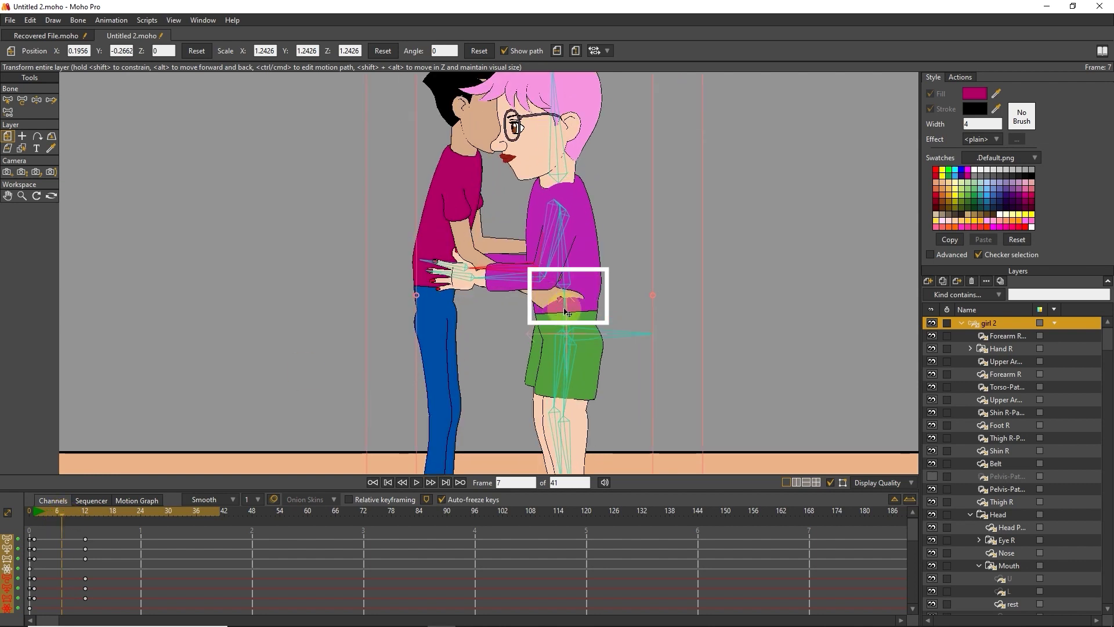
# Select girl 2's pelvis, hide the Thigh R layer, and return to frame 0
pyautogui.keyDown('ctrl'); pyautogui.keyDown('alt'); pyautogui.click(570, 311); pyautogui.keyUp('alt'); pyautogui.keyUp('ctrl')
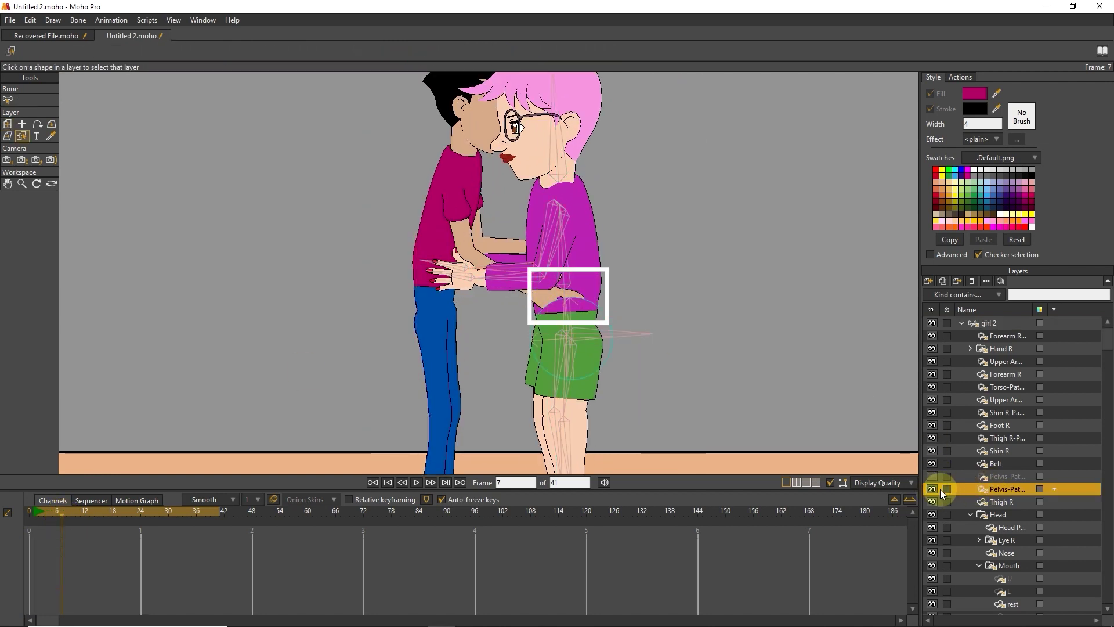
pyautogui.click(597, 344)
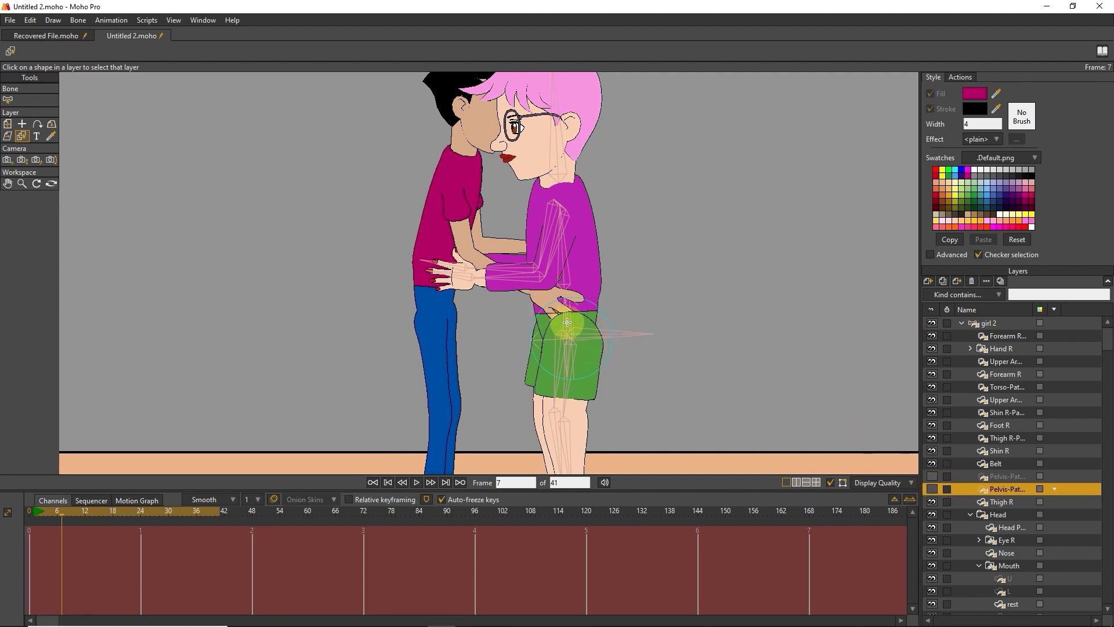
pyautogui.click(931, 501)
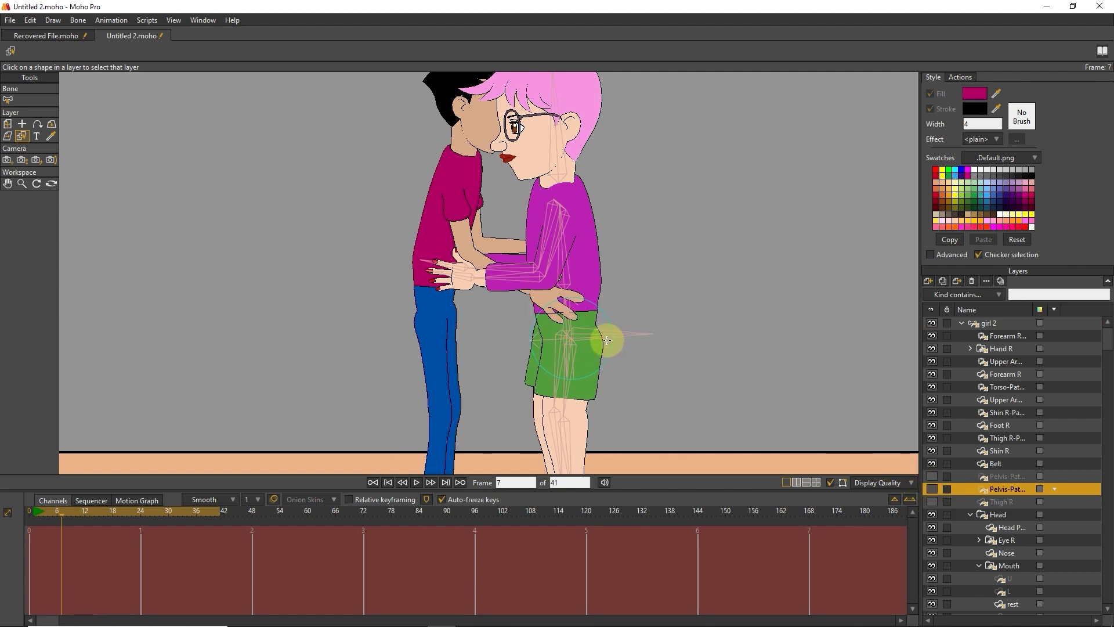
pyautogui.moveTo(61, 519)
pyautogui.mouseDown()
pyautogui.moveTo(85, 520)
pyautogui.moveTo(22, 517)
pyautogui.mouseUp()
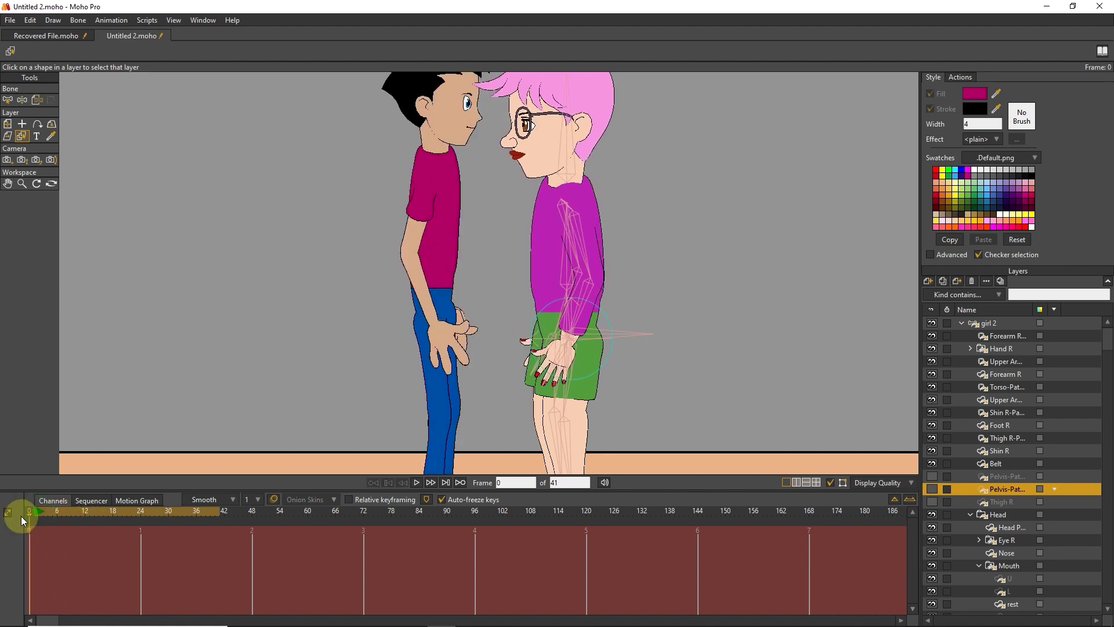
# Copy the boy layer's frame-12 hug keyframes to frame 24
pyautogui.click(962, 324)
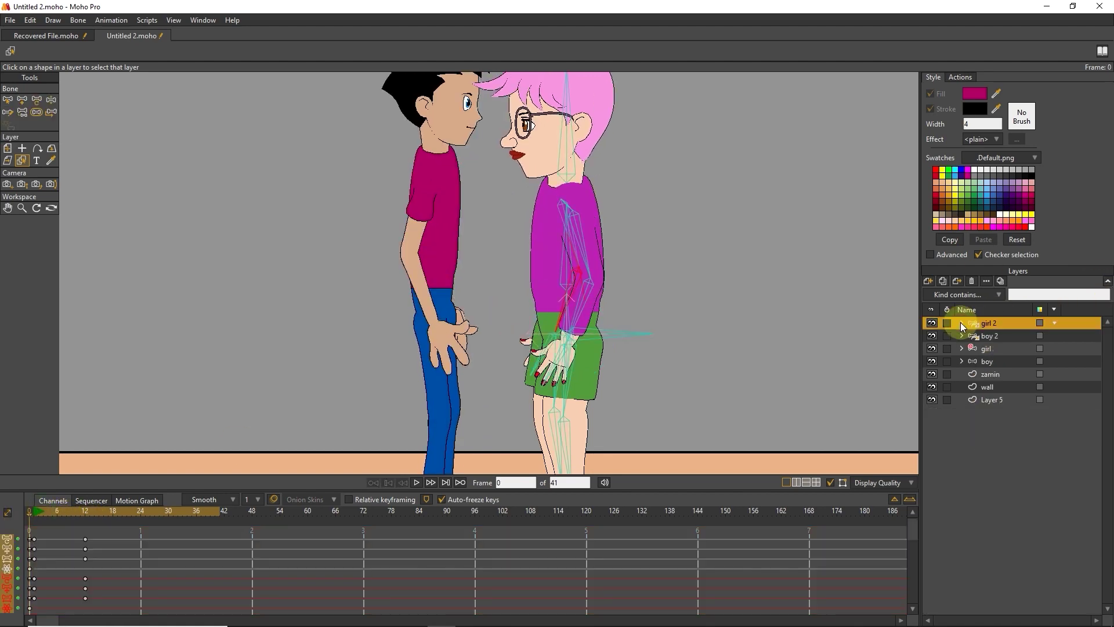
pyautogui.click(990, 361)
pyautogui.moveTo(28, 517); pyautogui.dragTo(88, 519)
pyautogui.click(8, 137)
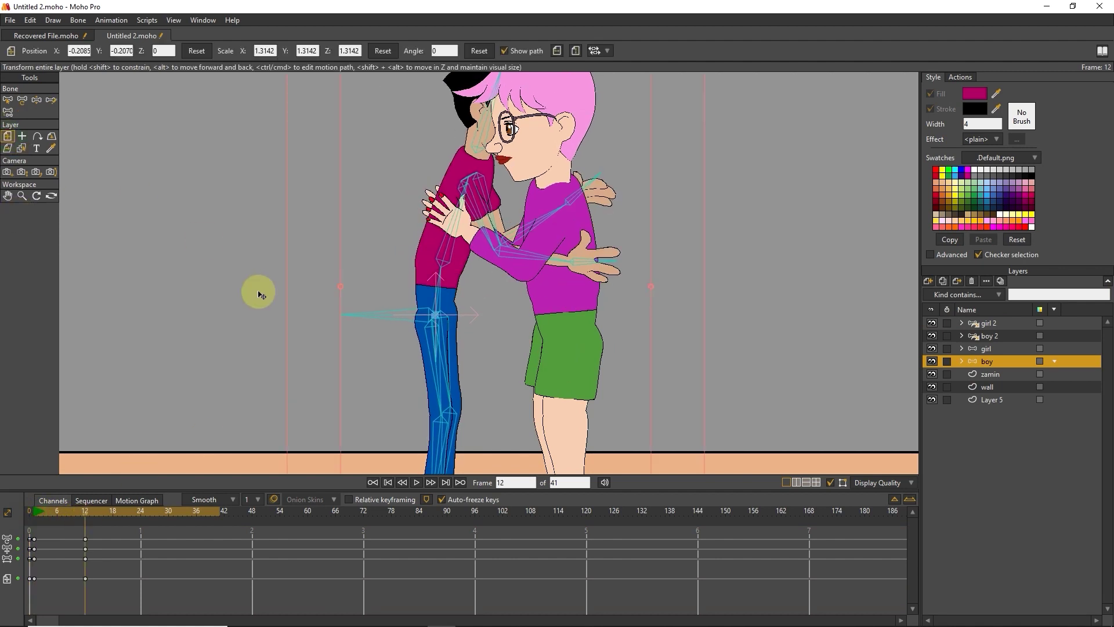
pyautogui.moveTo(77, 541); pyautogui.dragTo(91, 582)
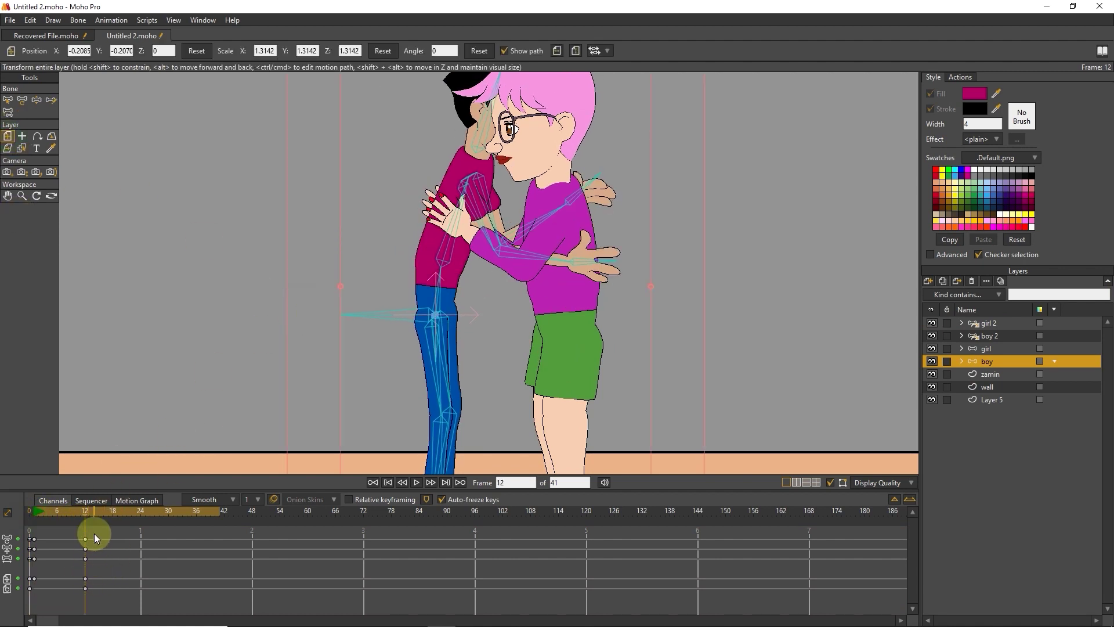
pyautogui.moveTo(104, 532); pyautogui.dragTo(60, 619)
pyautogui.hotkey('ctrl', 'v')
# Paste the boy's frame-0 starting-pose keyframes at frame 36
pyautogui.moveTo(141, 511)
pyautogui.mouseDown()
pyautogui.moveTo(105, 517)
pyautogui.moveTo(195, 553)
pyautogui.mouseUp()
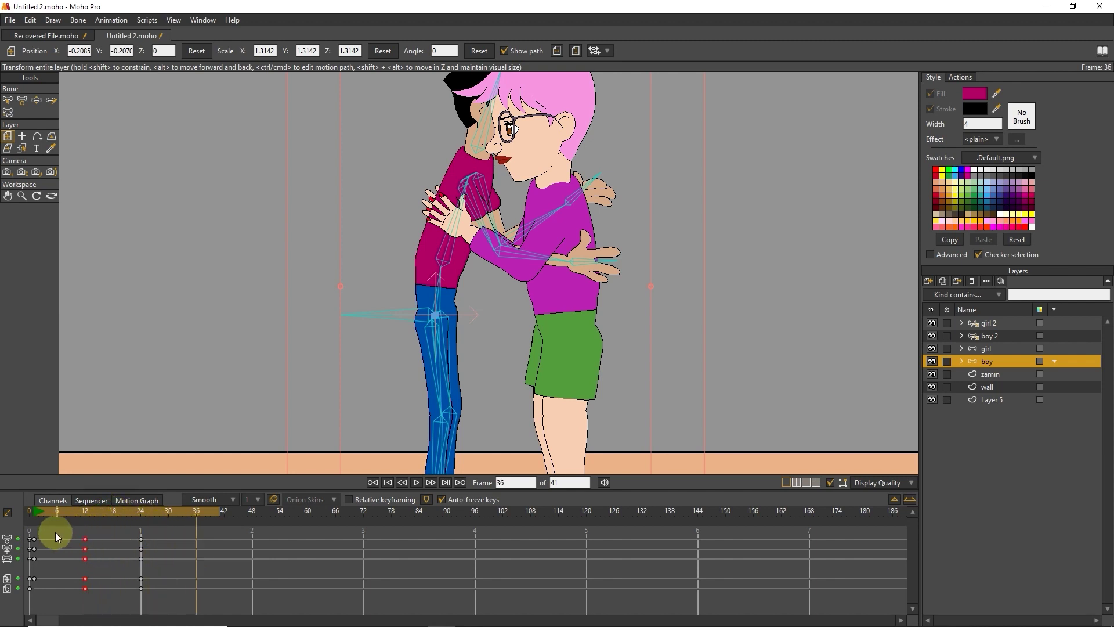
pyautogui.moveTo(55, 532); pyautogui.dragTo(35, 596)
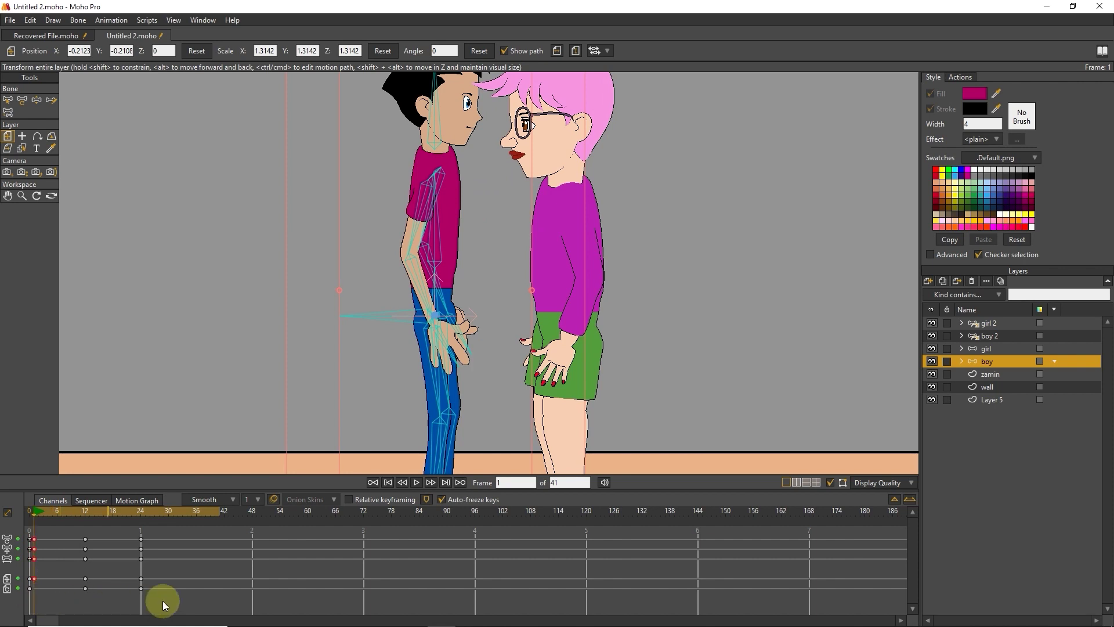
pyautogui.click(196, 512)
pyautogui.hotkey('ctrl', 'v')
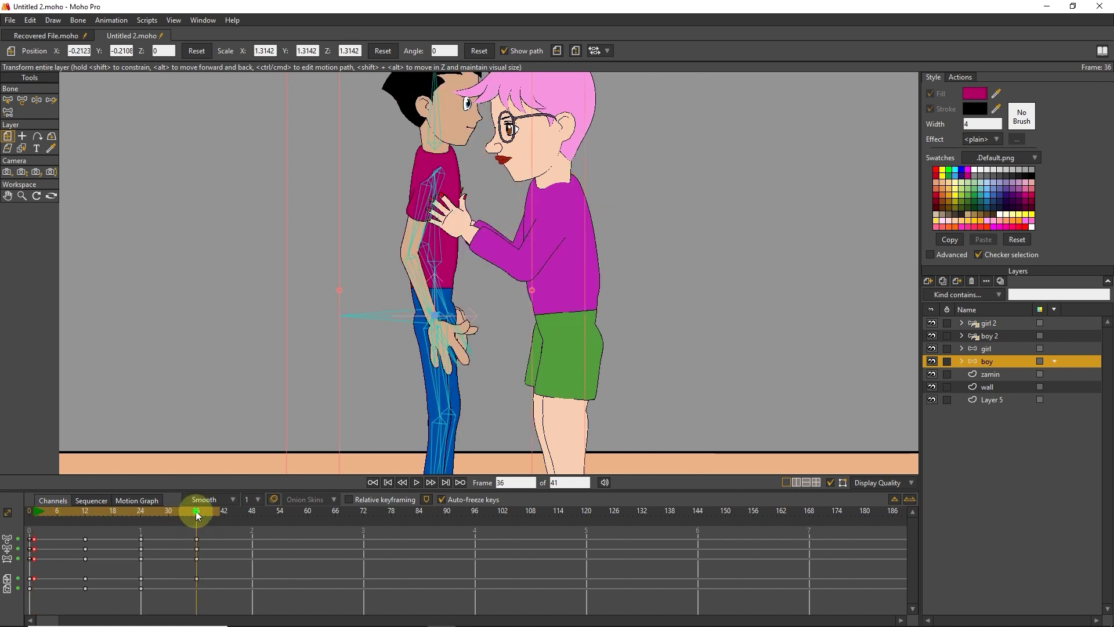
pyautogui.moveTo(196, 512); pyautogui.dragTo(136, 514)
pyautogui.click(197, 525)
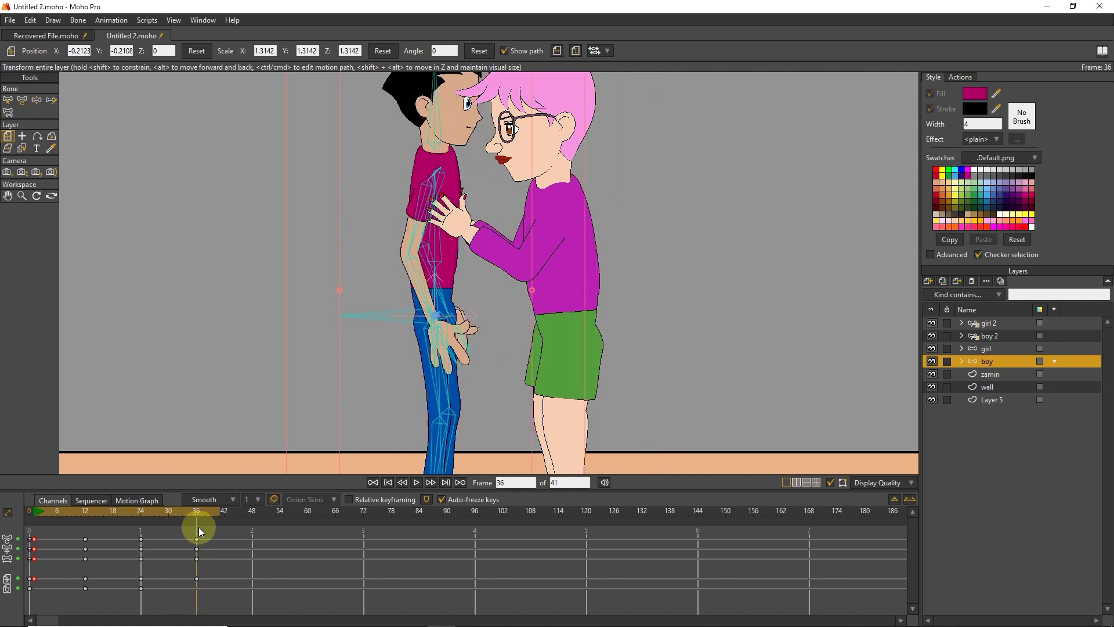
pyautogui.click(993, 349)
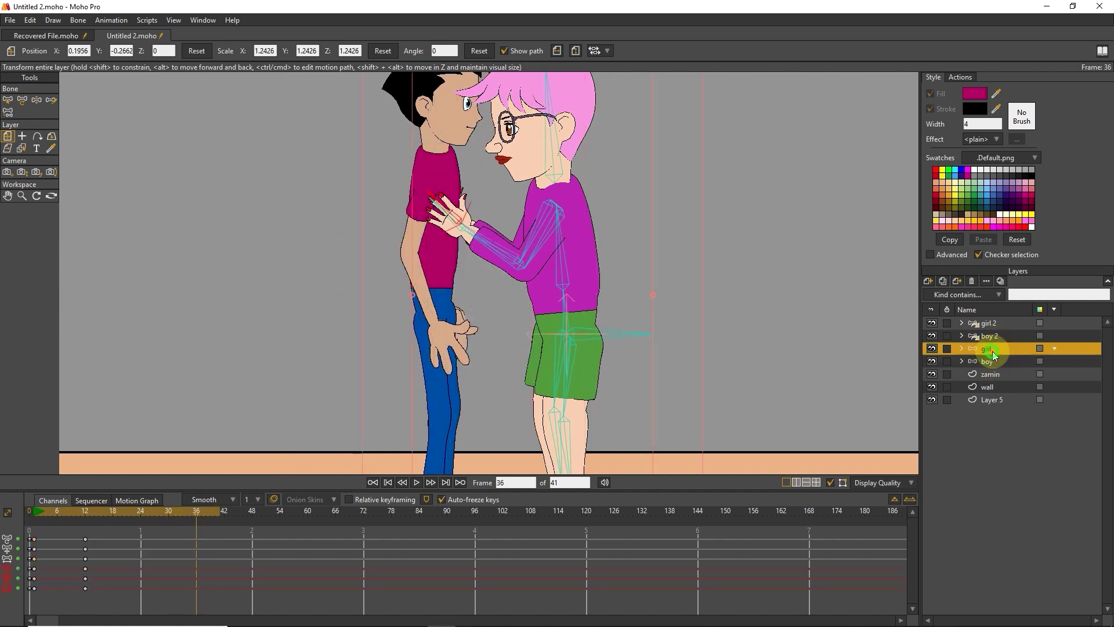
# Copy the girl layer's hug keys to frame 24 and her starting pose to frame 36
pyautogui.click(141, 513)
pyautogui.moveTo(121, 527); pyautogui.dragTo(62, 597)
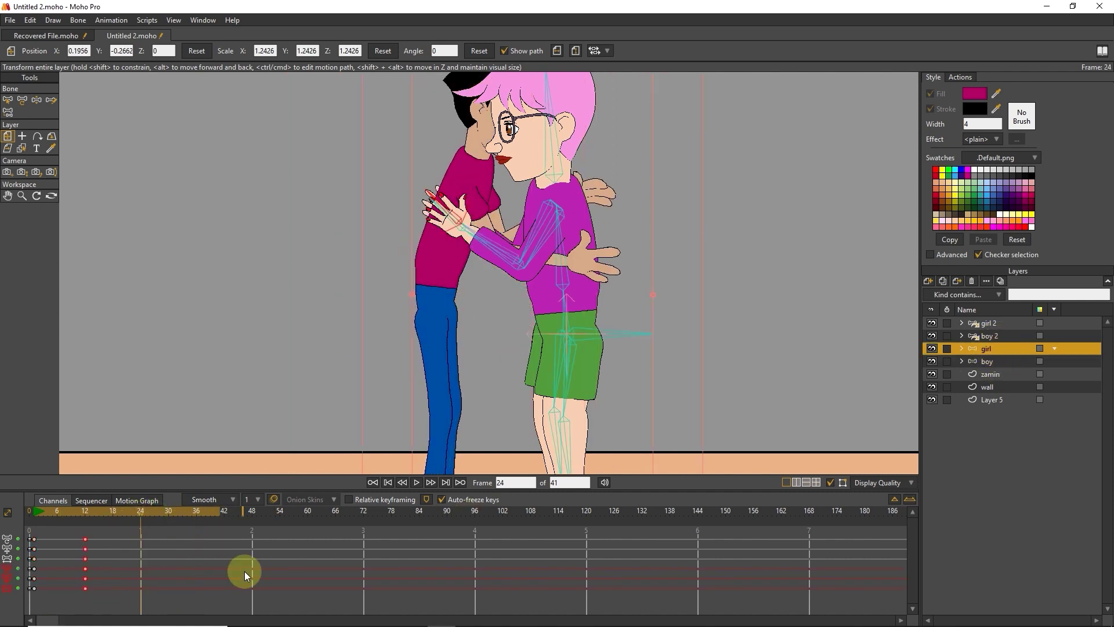
pyautogui.hotkey('ctrl', 'v')
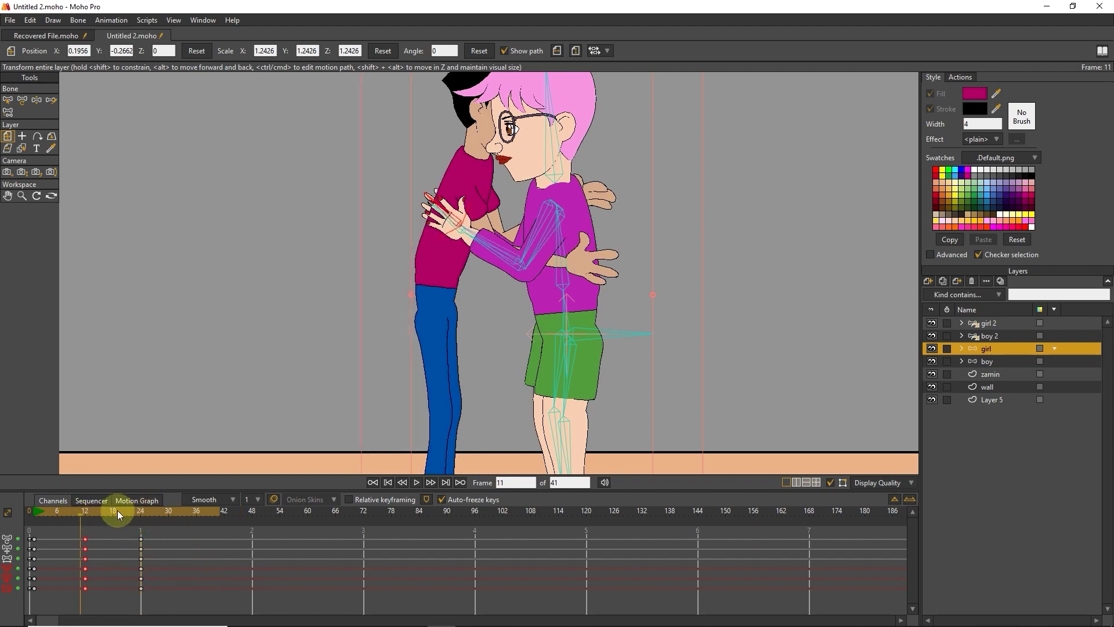
pyautogui.moveTo(92, 520); pyautogui.dragTo(195, 546)
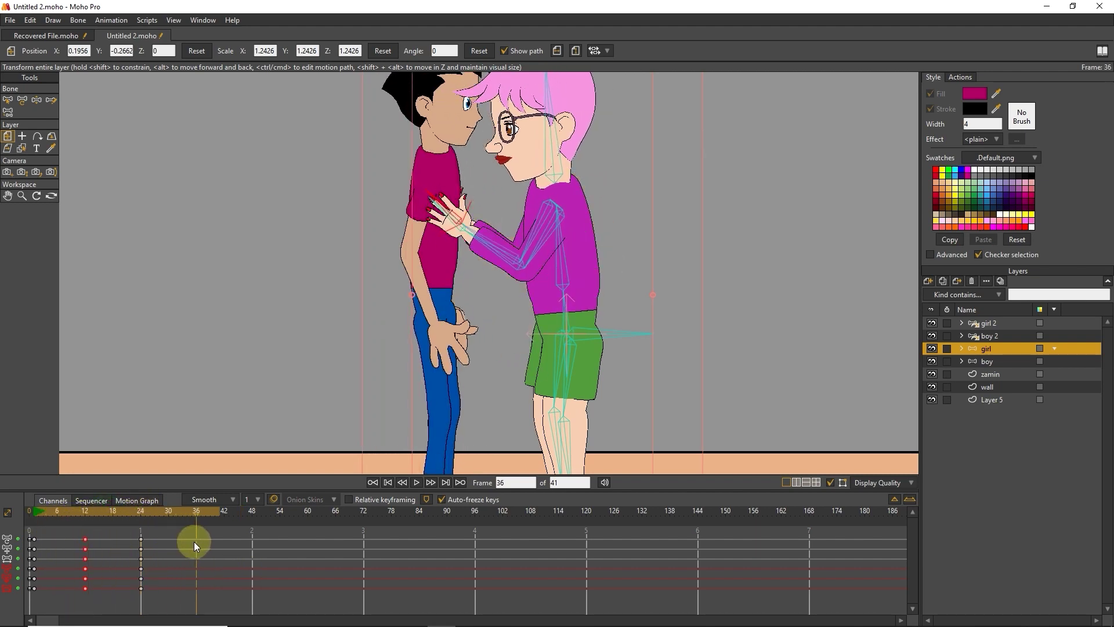
pyautogui.moveTo(34, 607)
pyautogui.mouseDown()
pyautogui.moveTo(44, 538)
pyautogui.moveTo(195, 535)
pyautogui.mouseUp()
pyautogui.hotkey('ctrl', 'v')
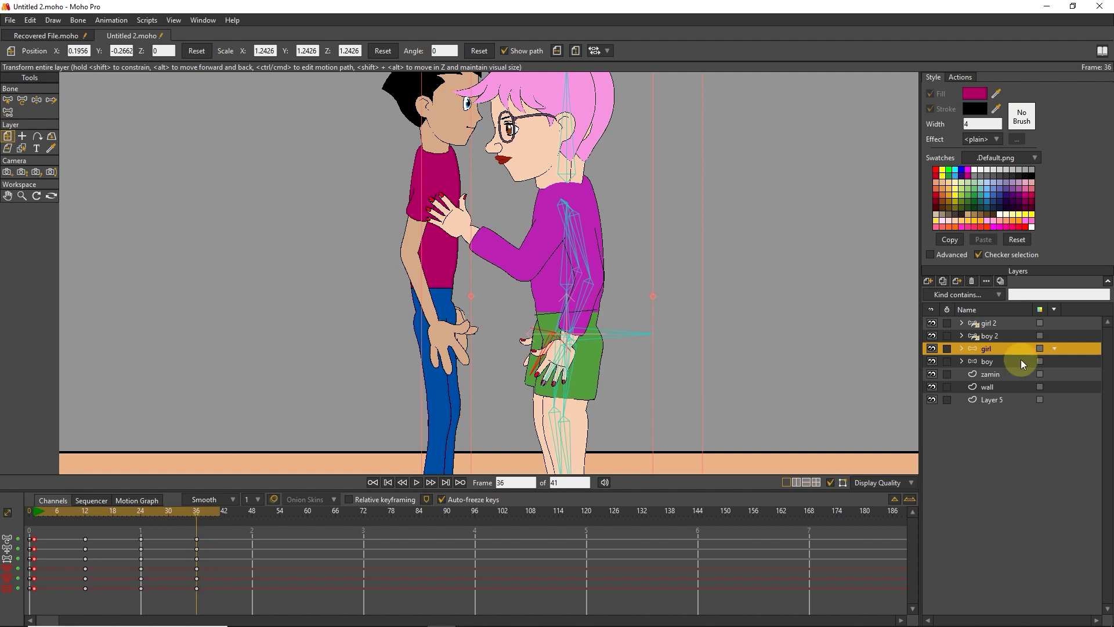
# Give girl 2 the frame-12 hug keys at frame 24 and her frame-0 pose at frame 36
pyautogui.click(984, 322)
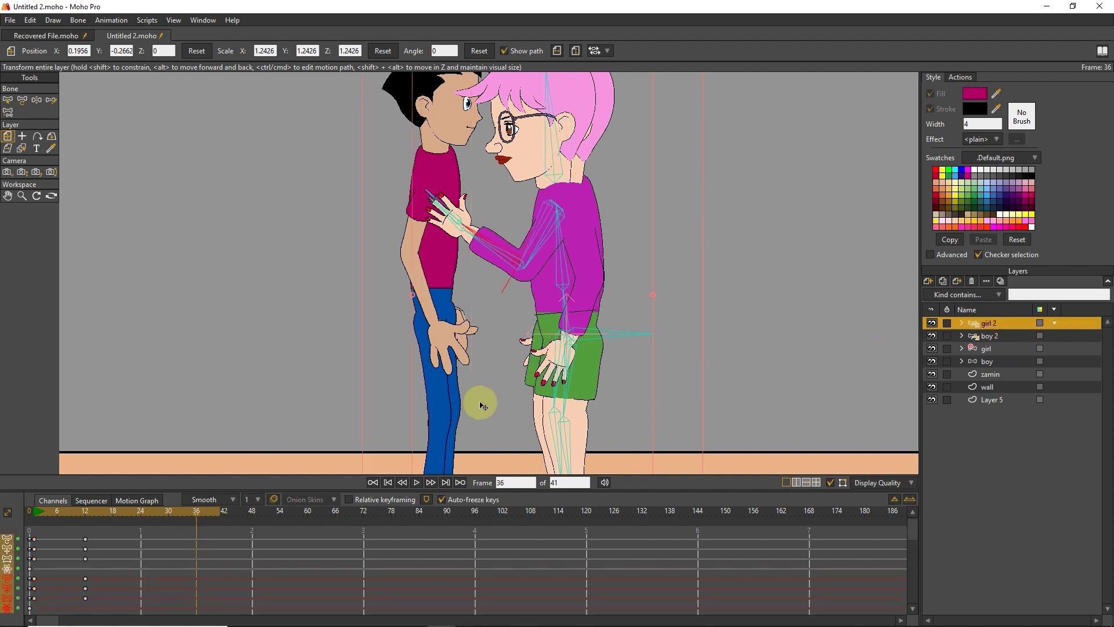
pyautogui.moveTo(95, 528); pyautogui.dragTo(81, 610)
pyautogui.click(142, 510)
pyautogui.moveTo(142, 510); pyautogui.dragTo(196, 515)
pyautogui.moveTo(50, 534); pyautogui.dragTo(36, 607)
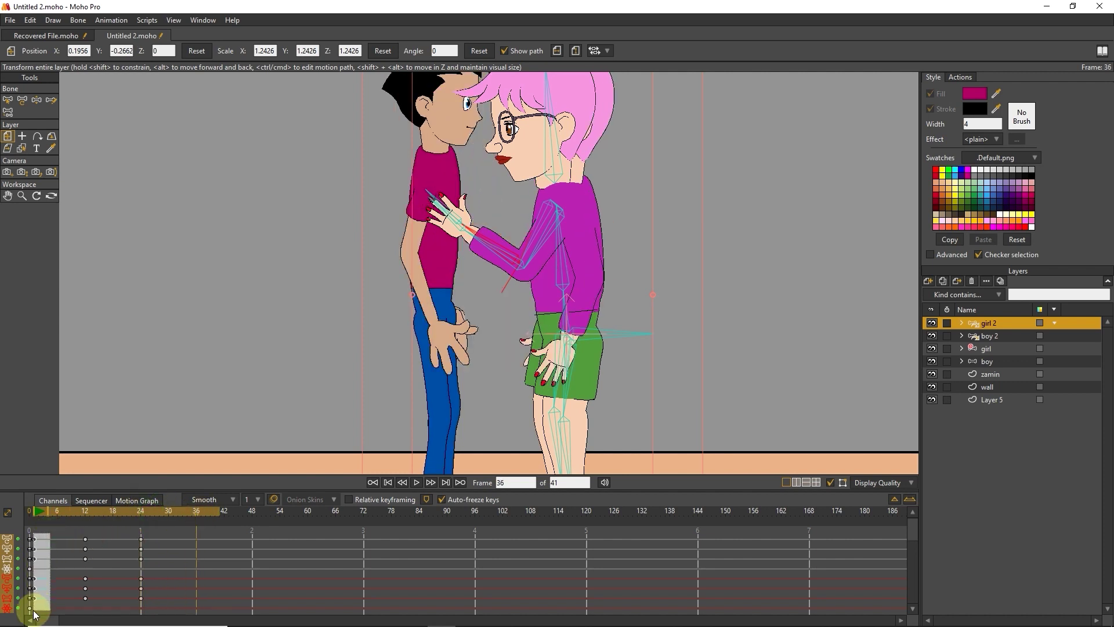
pyautogui.hotkey('ctrl', 'c')
pyautogui.hotkey('ctrl', 'v')
pyautogui.moveTo(197, 515); pyautogui.dragTo(39, 544)
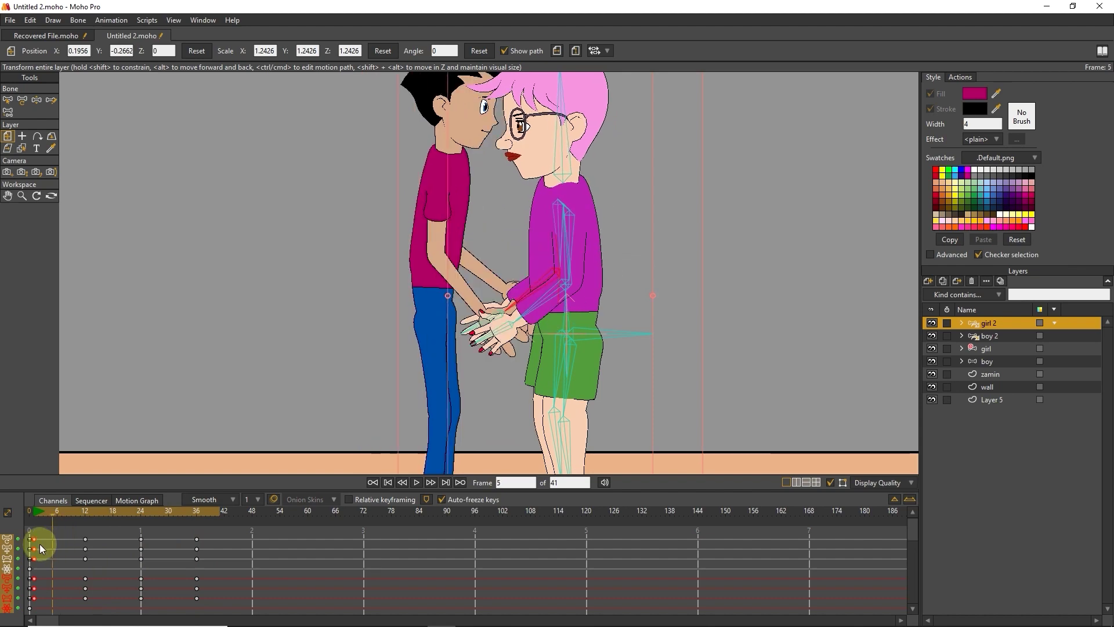
pyautogui.click(416, 482)
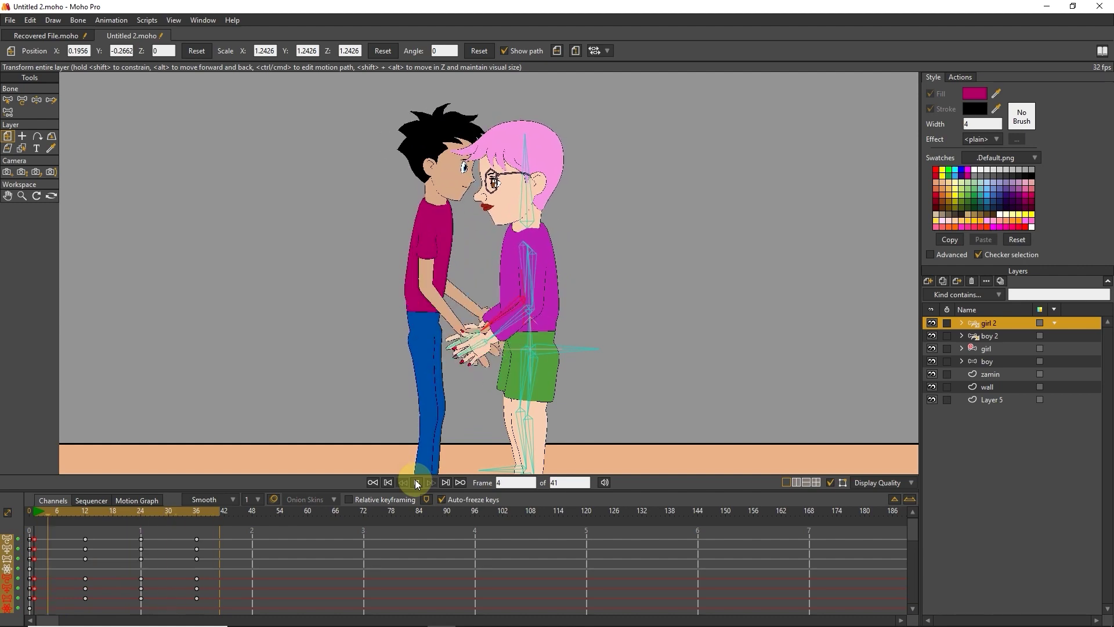
pyautogui.click(416, 483)
pyautogui.click(417, 483)
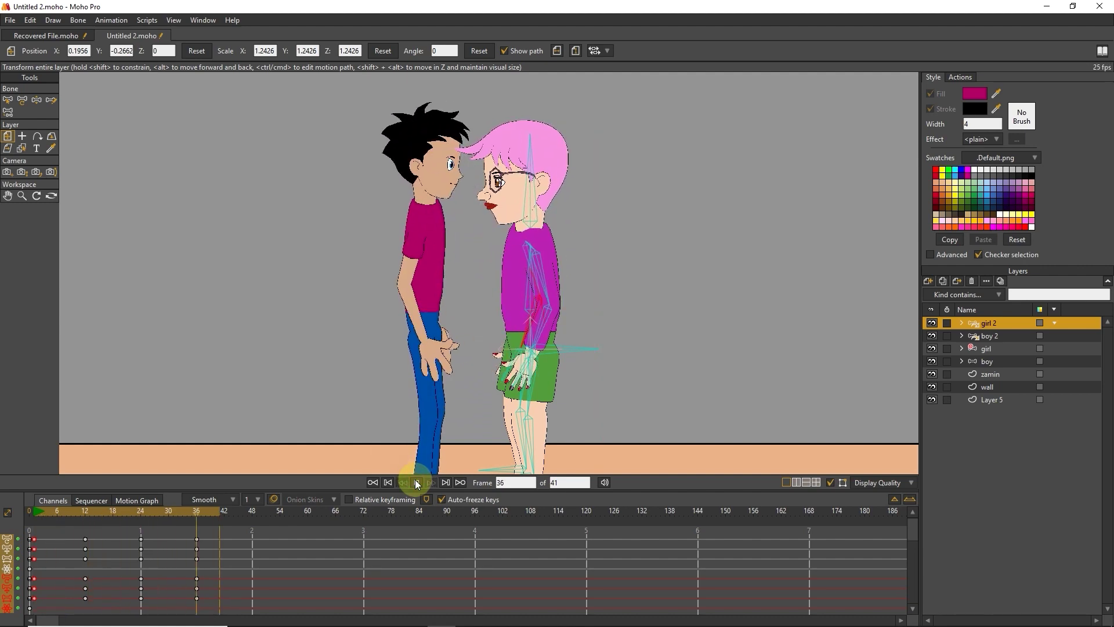
pyautogui.click(417, 484)
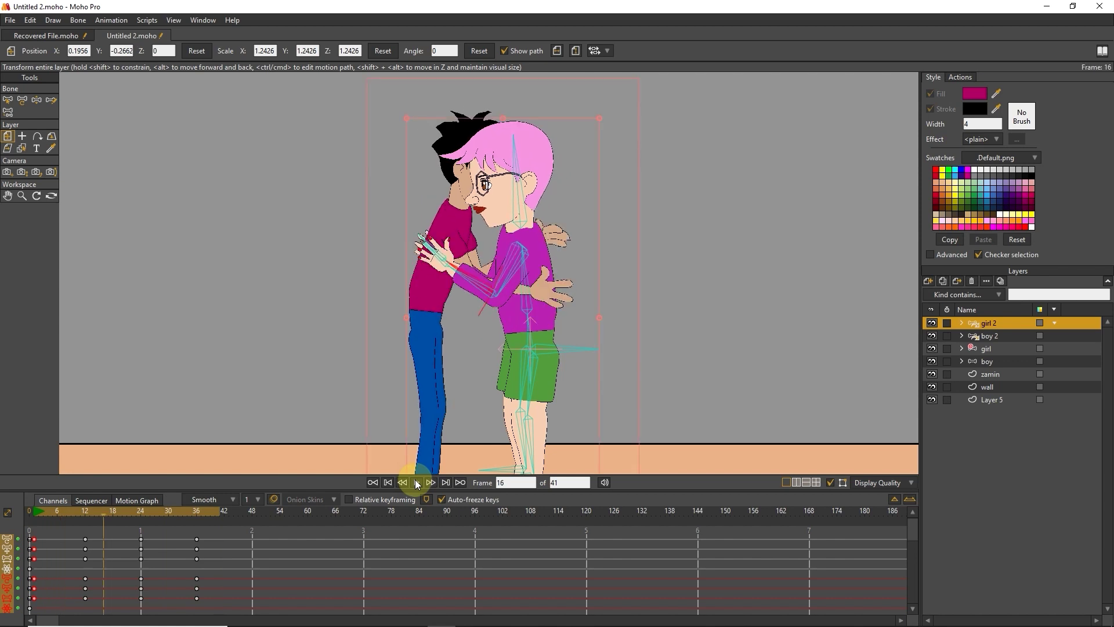